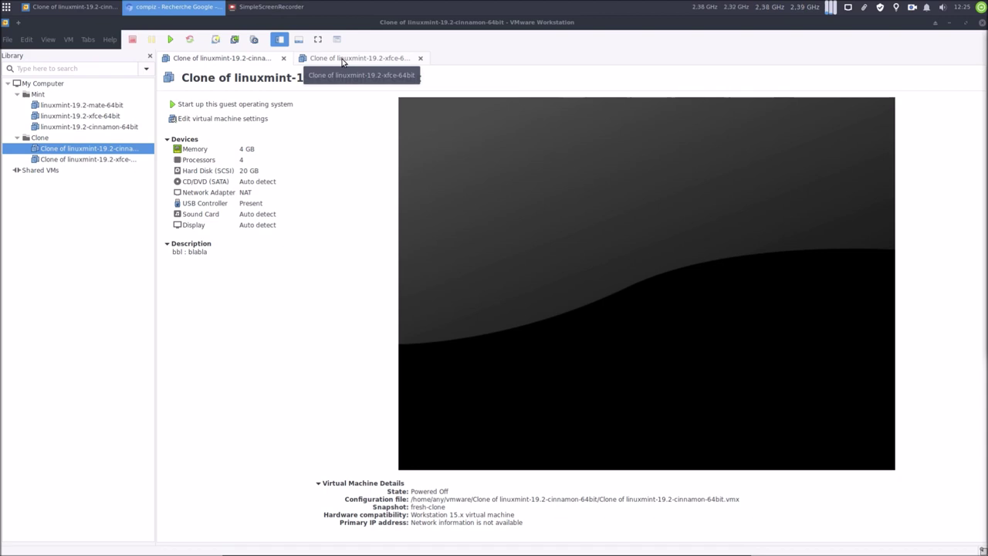
Step: Power on the Xfce and Cinnamon clones, declining to connect the unavailable sata0:1 device for each
{"action": "left_click", "coordinate": [240, 110]}
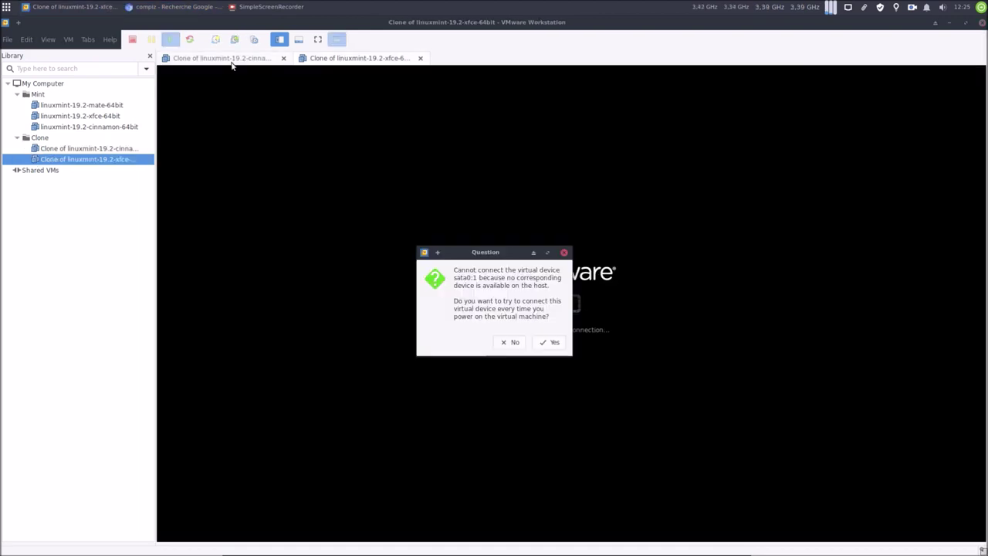
{"action": "left_click", "coordinate": [506, 342]}
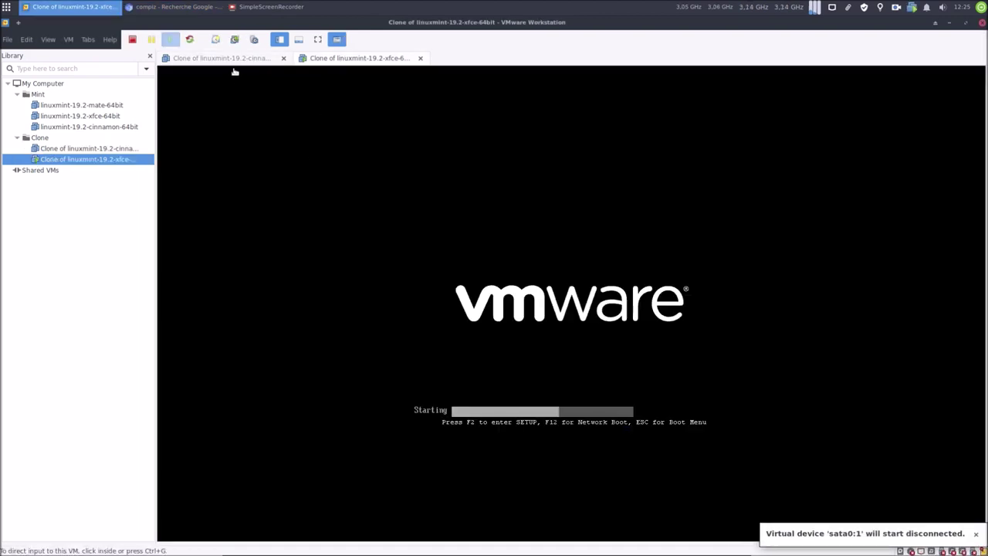
{"action": "left_click", "coordinate": [231, 61]}
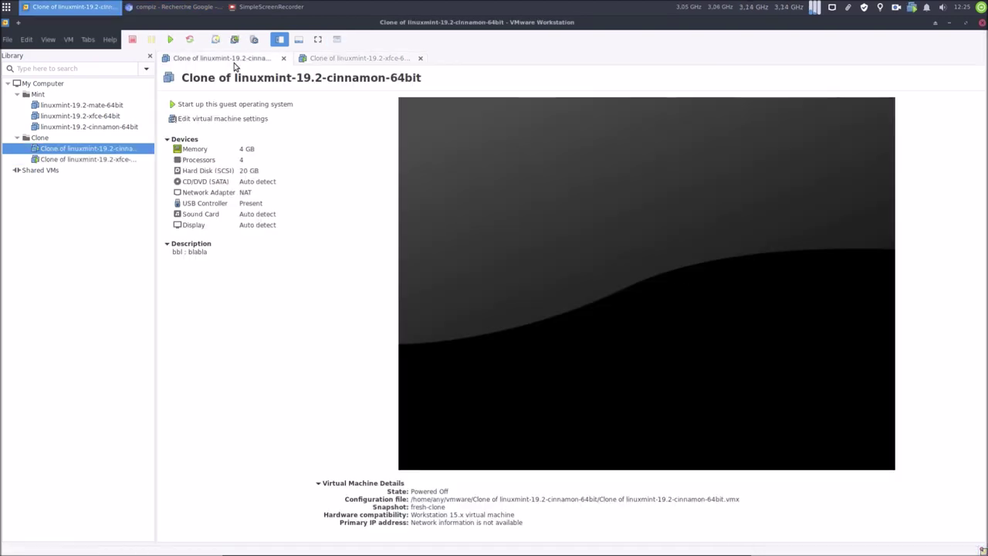
{"action": "left_click", "coordinate": [235, 106]}
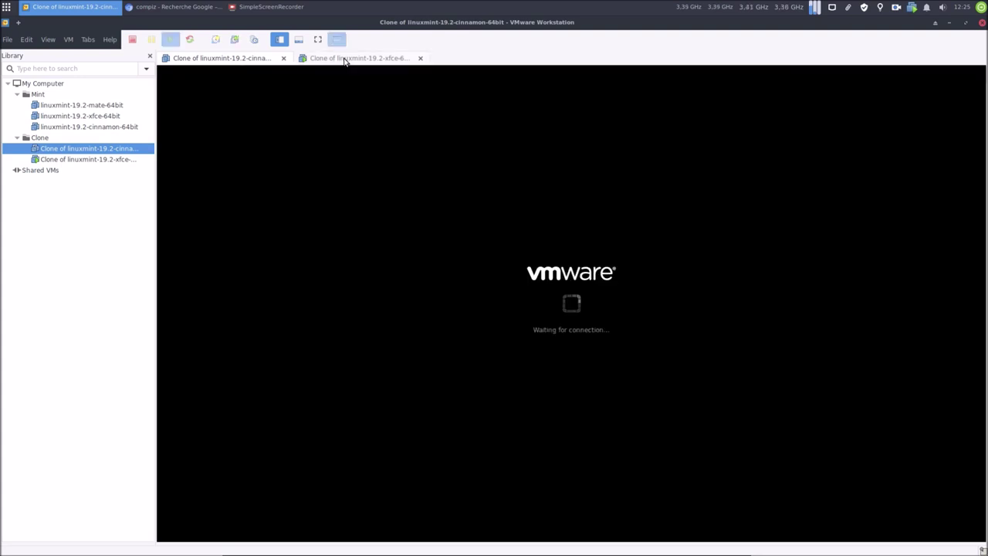
{"action": "left_click", "coordinate": [509, 342]}
Step: Hide the library sidebar and log in to the Xfce clone with the account password
{"action": "left_click", "coordinate": [356, 61]}
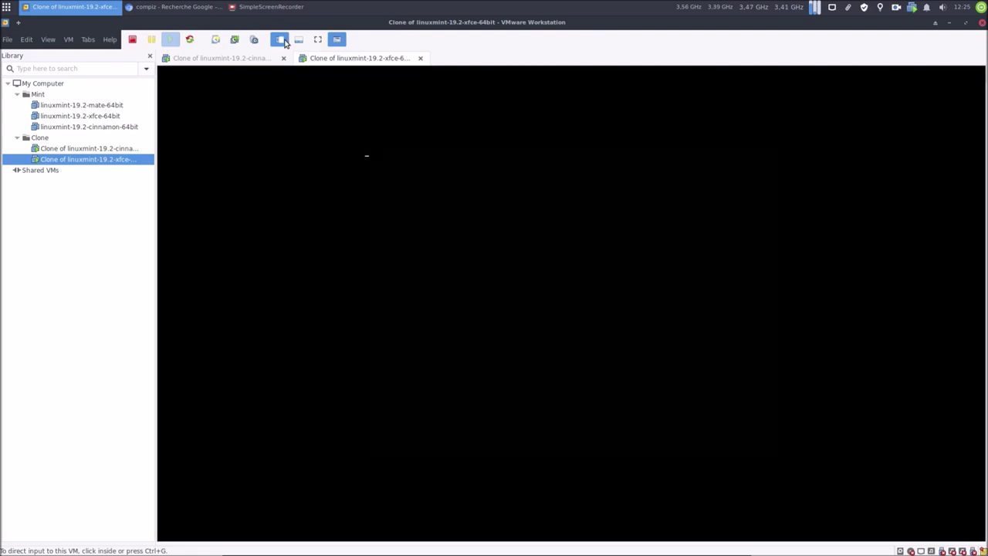
{"action": "left_click", "coordinate": [280, 40]}
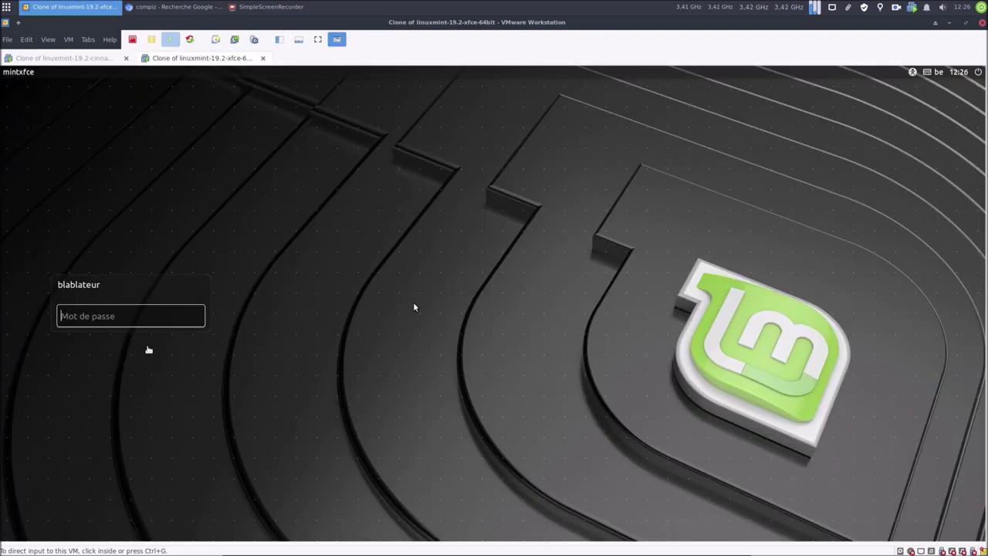
{"action": "left_click", "coordinate": [414, 307]}
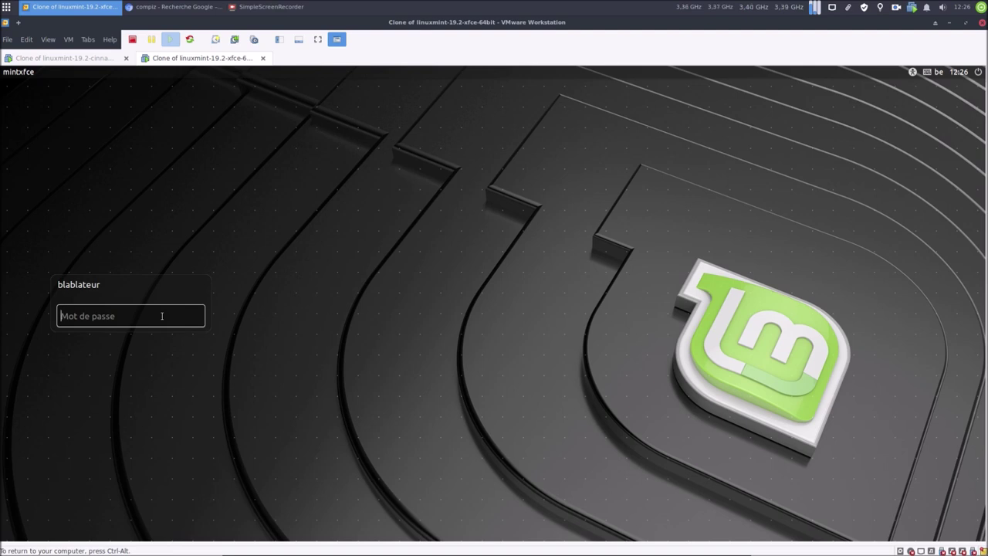
{"action": "type", "text": "******"}
{"action": "key", "text": "Return"}
{"action": "key", "text": "ctrl+alt"}
Step: Log in to the Cinnamon clone with the account password
{"action": "left_click", "coordinate": [99, 57]}
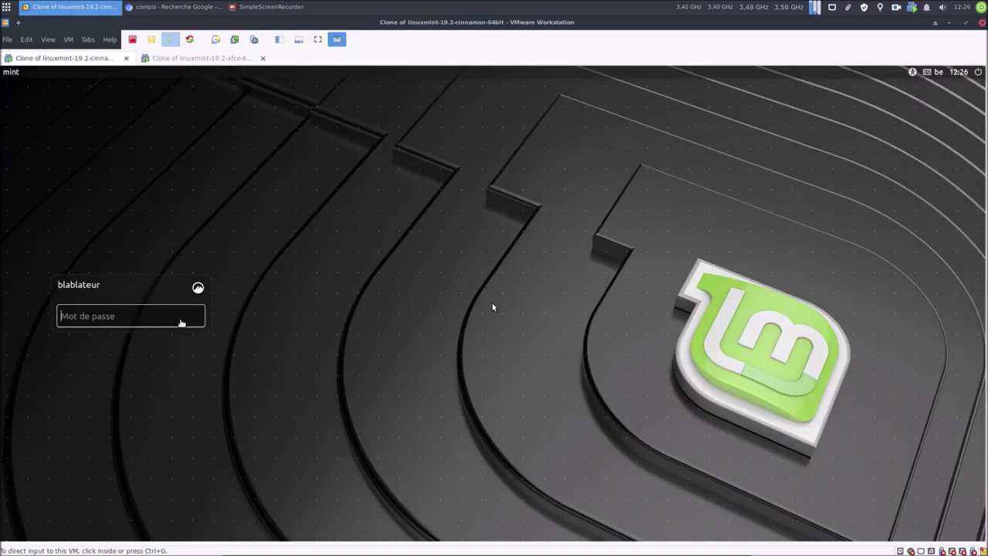
{"action": "left_click", "coordinate": [179, 318]}
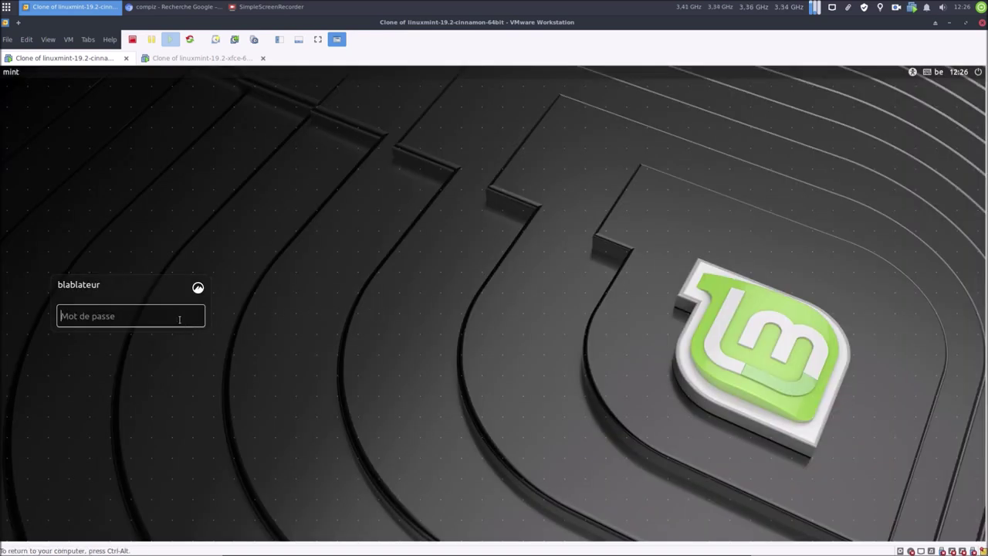
{"action": "type", "text": "******"}
{"action": "key", "text": "Return"}
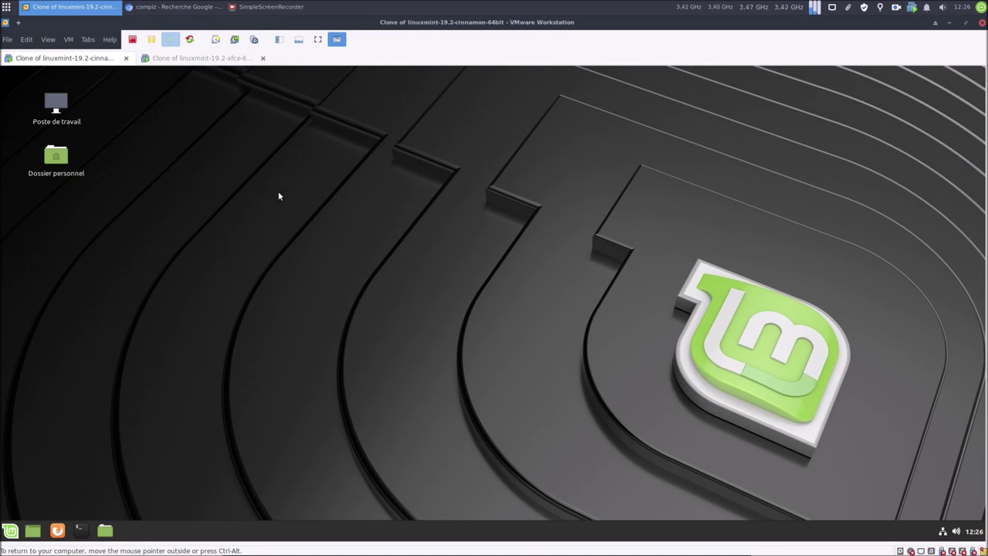
Step: Switch to the Xfce clone and open its Paramètres window
{"action": "left_click", "coordinate": [203, 60]}
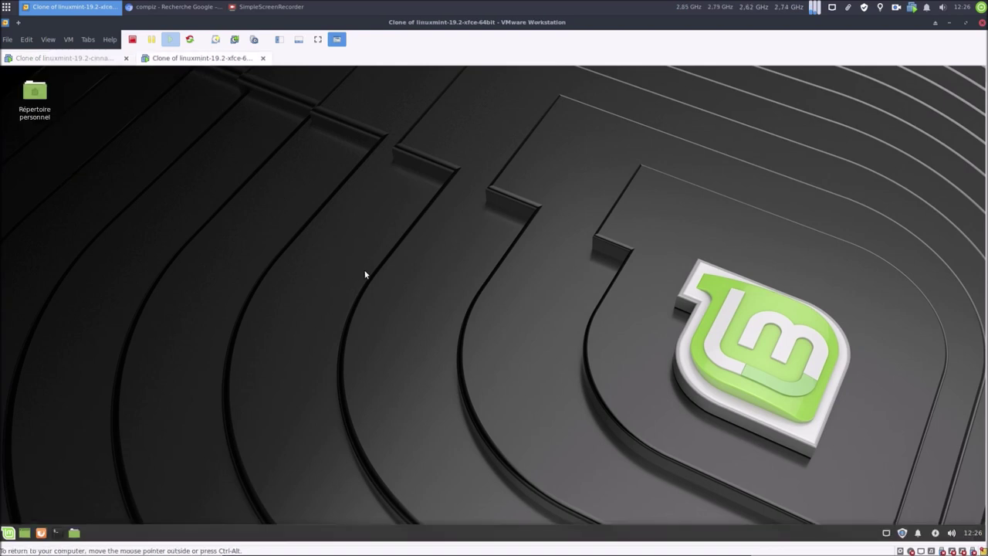
{"action": "left_click", "coordinate": [9, 533]}
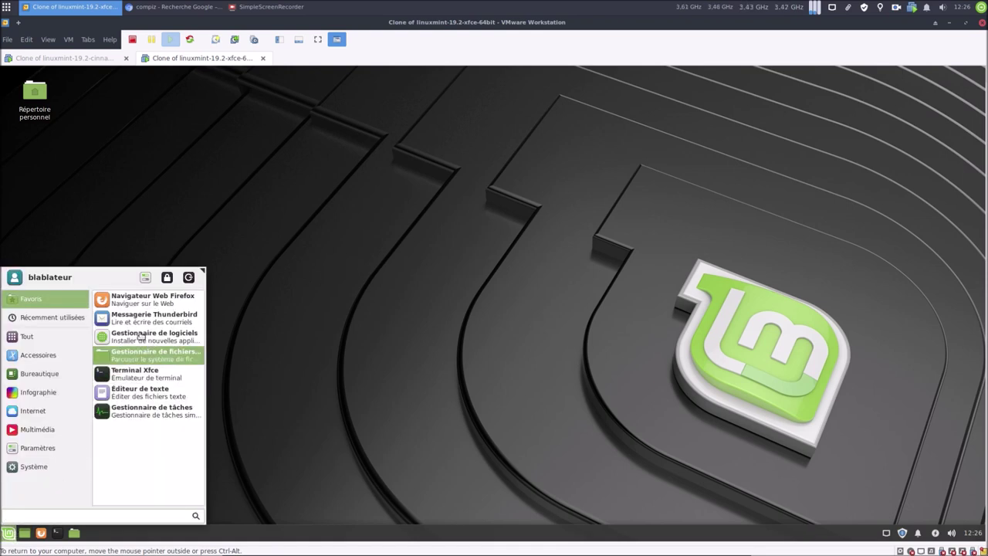
{"action": "left_click", "coordinate": [144, 279]}
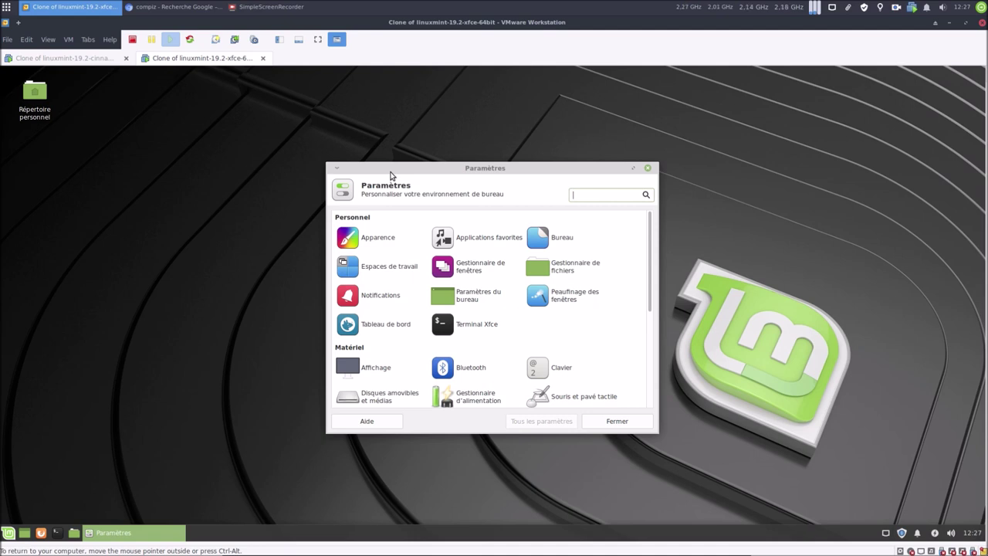
Step: Search the settings for "bur" and open Paramètres du bureau
{"action": "mouse_move", "coordinate": [391, 174]}
{"action": "left_mouse_down"}
{"action": "mouse_move", "coordinate": [370, 170]}
{"action": "mouse_move", "coordinate": [394, 169]}
{"action": "left_mouse_up"}
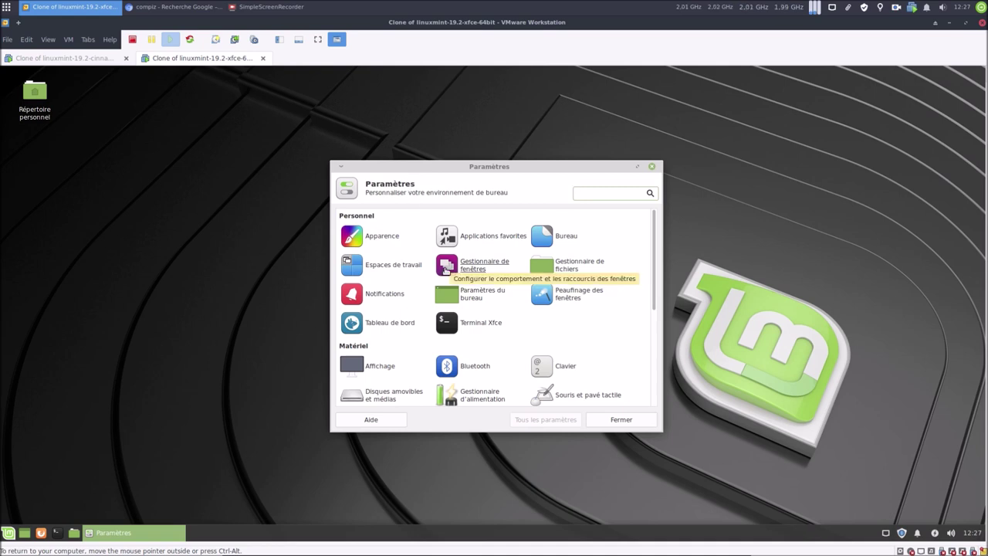
{"action": "scroll", "coordinate": [585, 276], "scroll_direction": "down", "scroll_amount": 2}
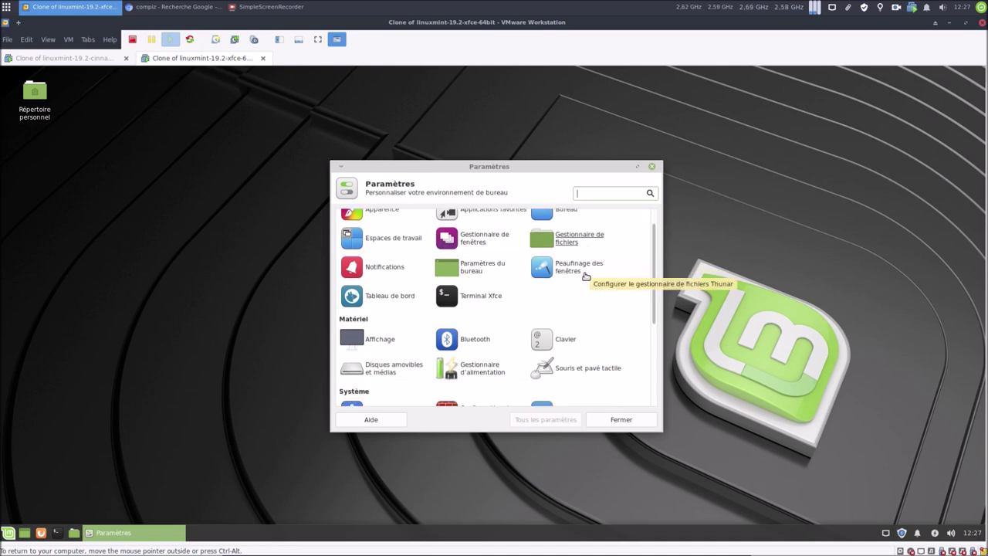
{"action": "scroll", "coordinate": [585, 276], "scroll_direction": "up", "scroll_amount": 2}
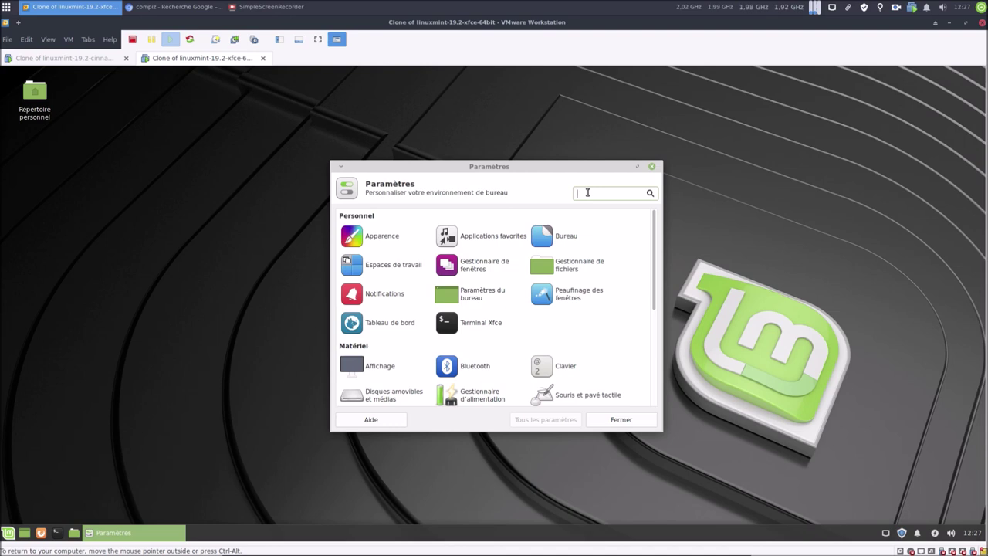
{"action": "type", "text": "bur"}
{"action": "left_click", "coordinate": [564, 237]}
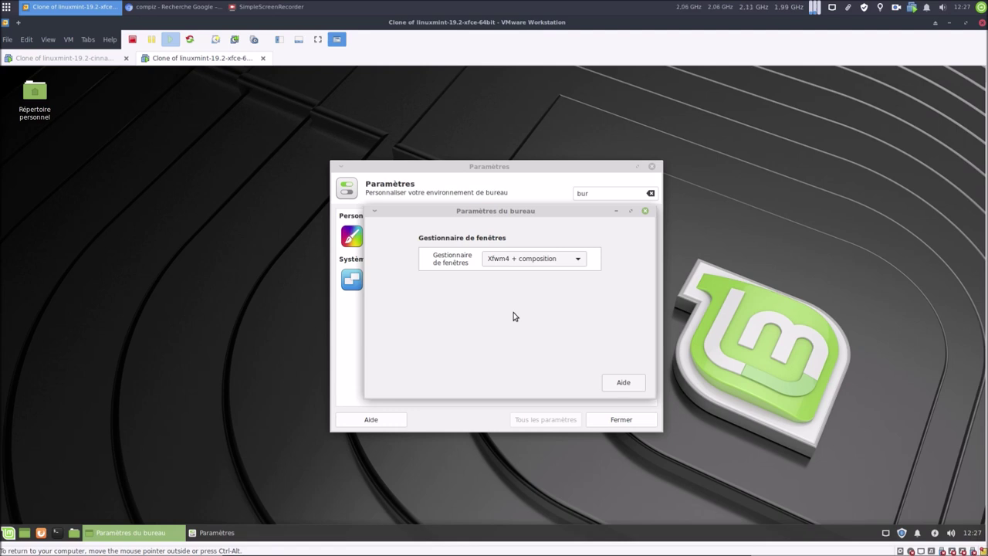
Step: View the available window managers without changing the selection, and move the Paramètres du bureau window up over the settings window
{"action": "left_click", "coordinate": [534, 263]}
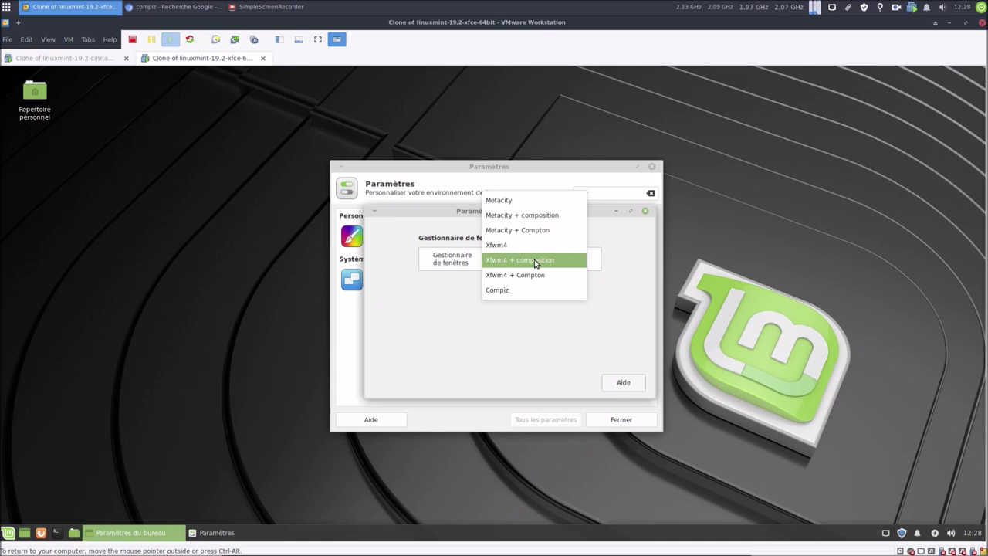
{"action": "left_click", "coordinate": [411, 210]}
{"action": "left_click_drag", "start_coordinate": [413, 211], "coordinate": [411, 167]}
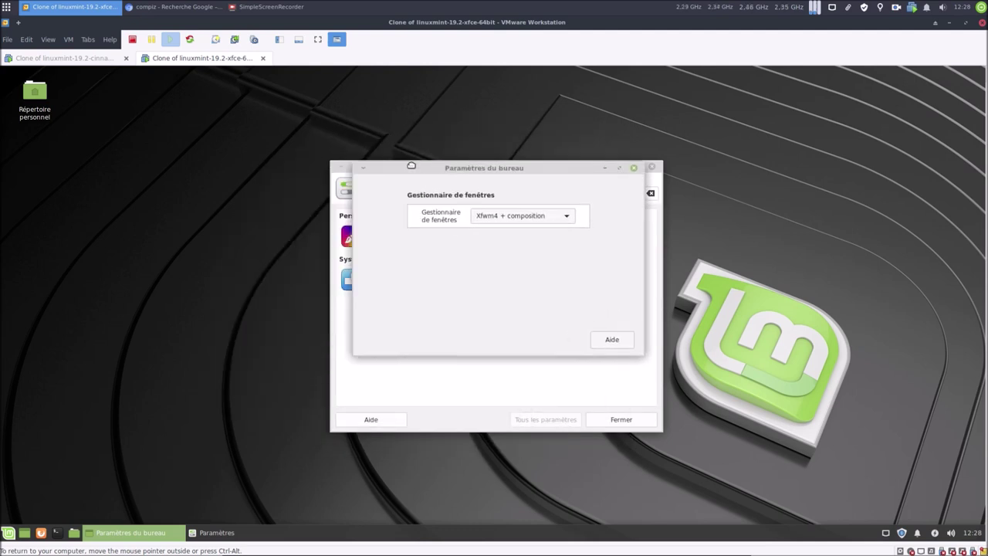
Step: Try out the background opacity of Tableau de bord 1, return it to 95 and close the panel preferences
{"action": "right_click", "coordinate": [365, 529]}
{"action": "mouse_move", "coordinate": [371, 523]}
{"action": "left_click", "coordinate": [512, 486]}
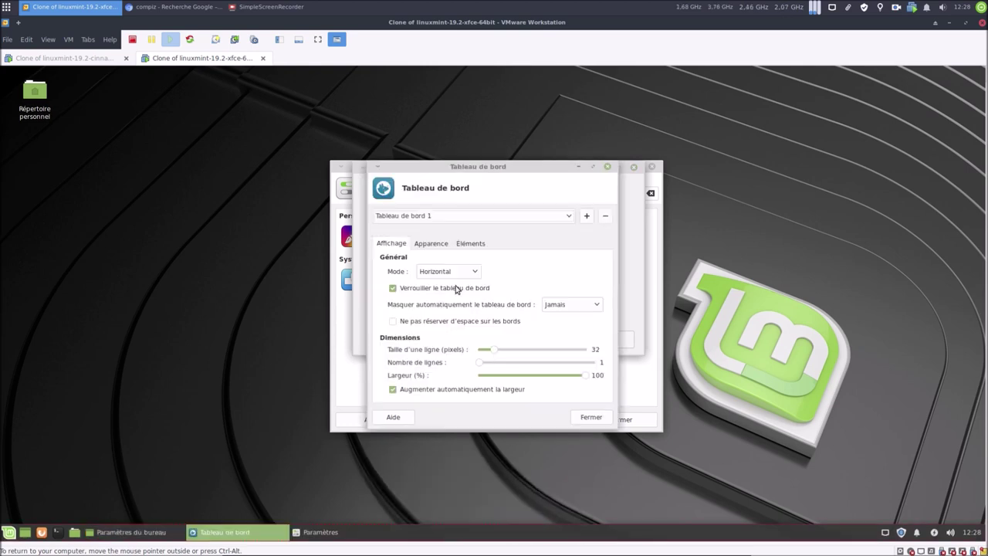
{"action": "left_click", "coordinate": [442, 245]}
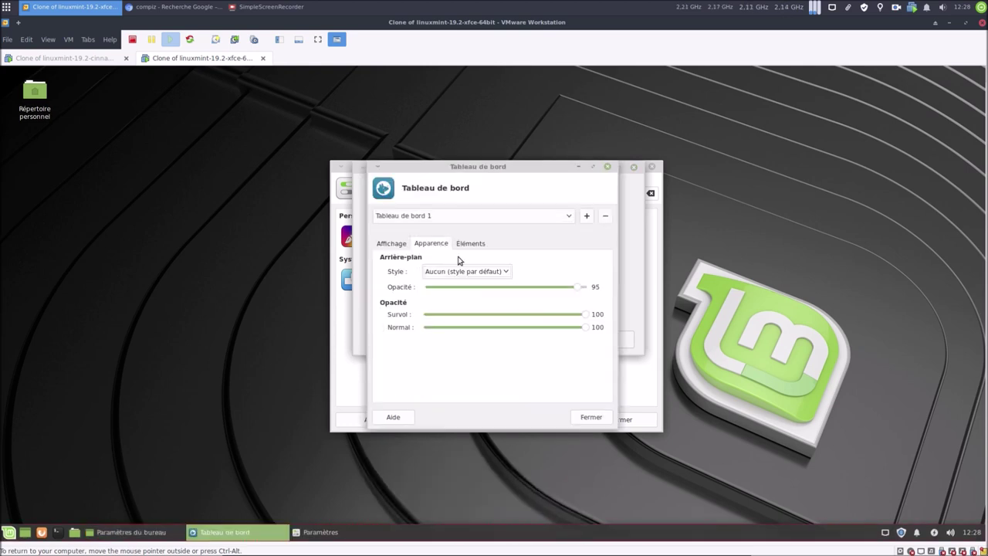
{"action": "left_click_drag", "start_coordinate": [584, 289], "coordinate": [698, 288]}
{"action": "left_click_drag", "start_coordinate": [624, 290], "coordinate": [581, 286]}
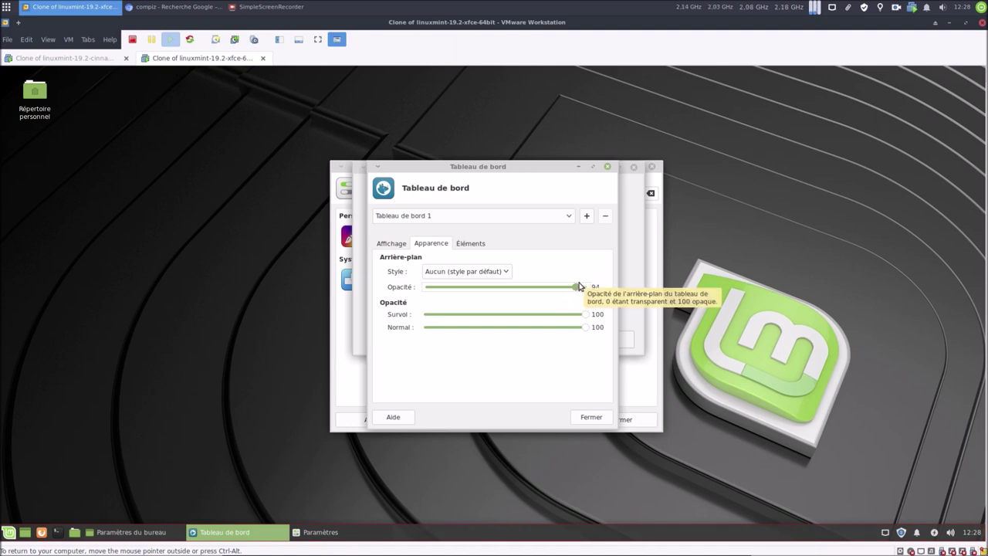
{"action": "left_click_drag", "start_coordinate": [580, 286], "coordinate": [582, 288]}
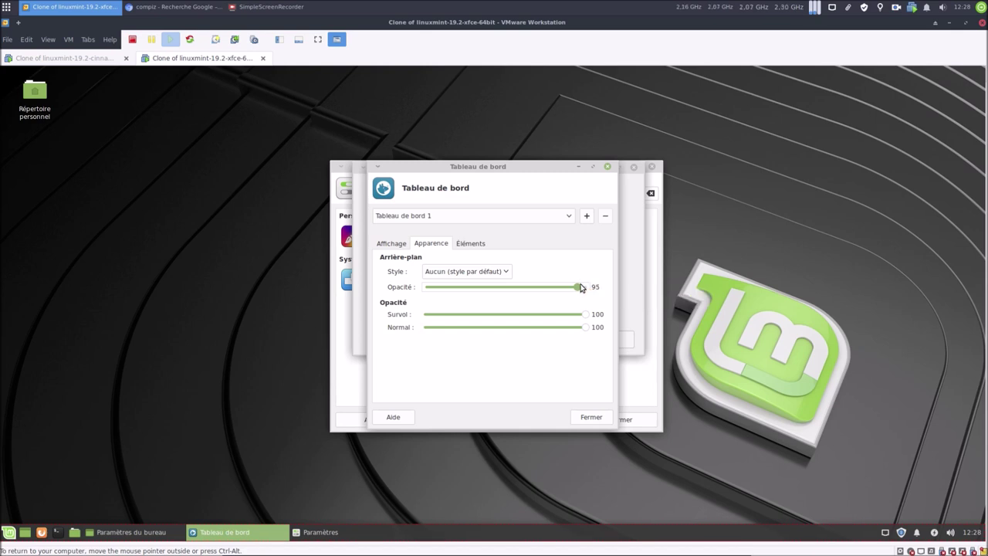
{"action": "left_click", "coordinate": [599, 417]}
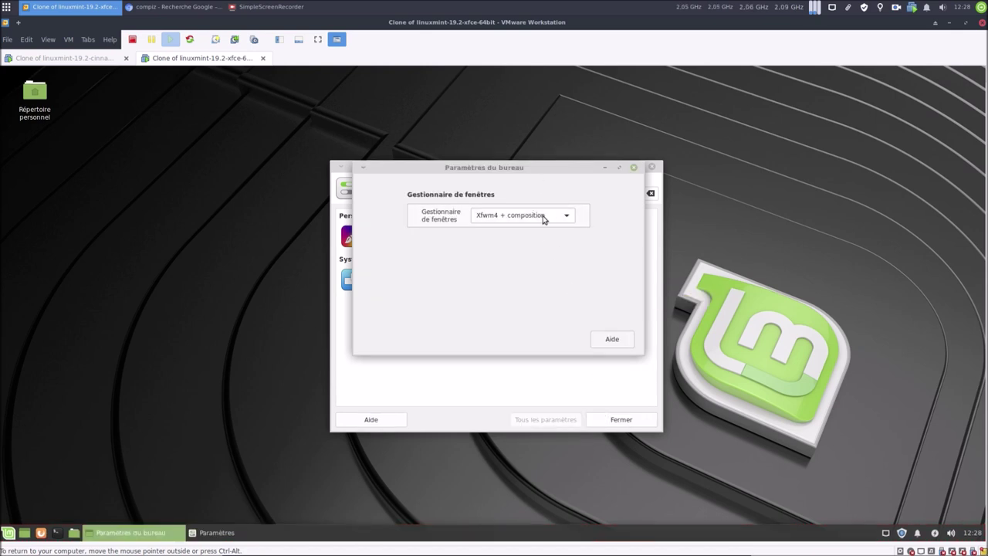
Step: Try the window manager Xfwm4, move the Paramètres du bureau window aside and switch back to Xfwm4 + composition
{"action": "left_click", "coordinate": [543, 218]}
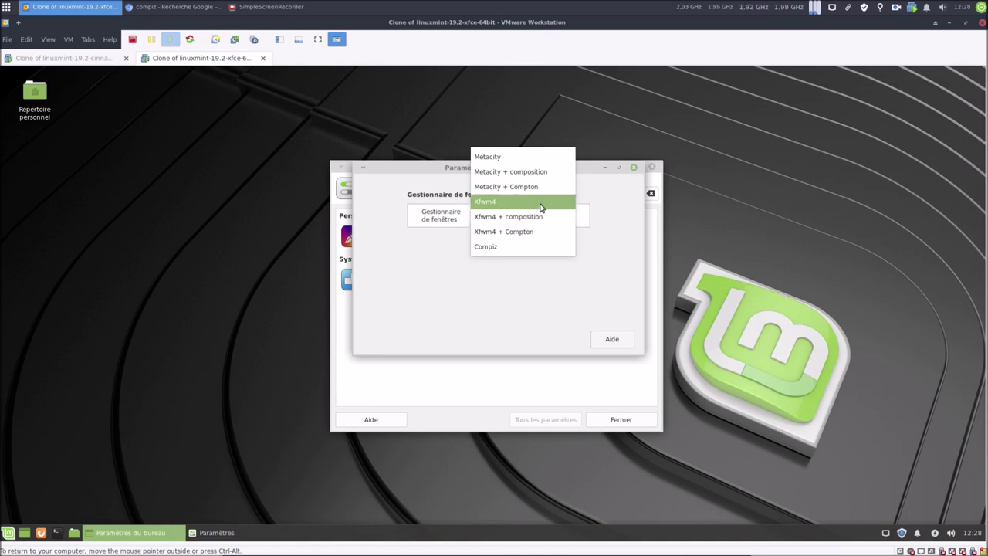
{"action": "left_click", "coordinate": [540, 205]}
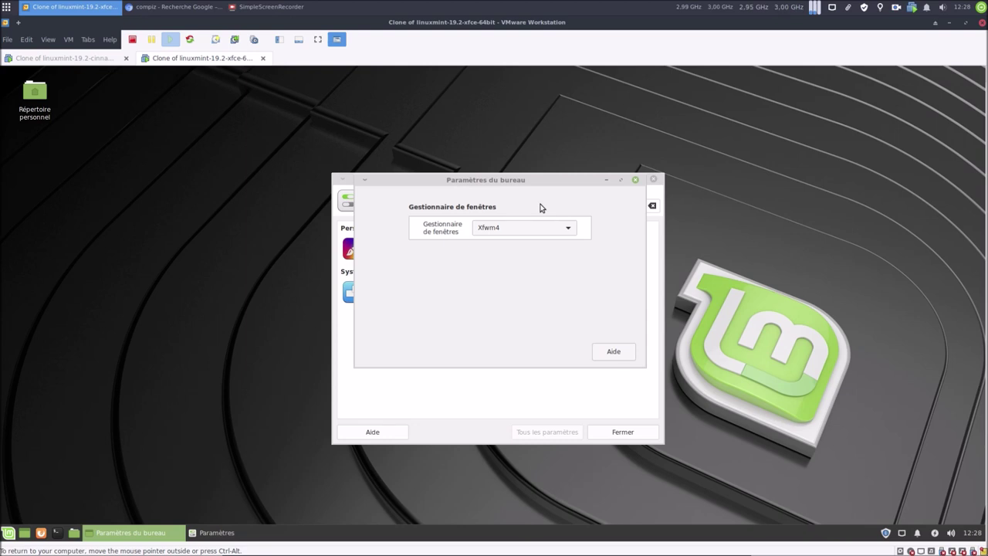
{"action": "left_click_drag", "start_coordinate": [531, 163], "coordinate": [317, 228]}
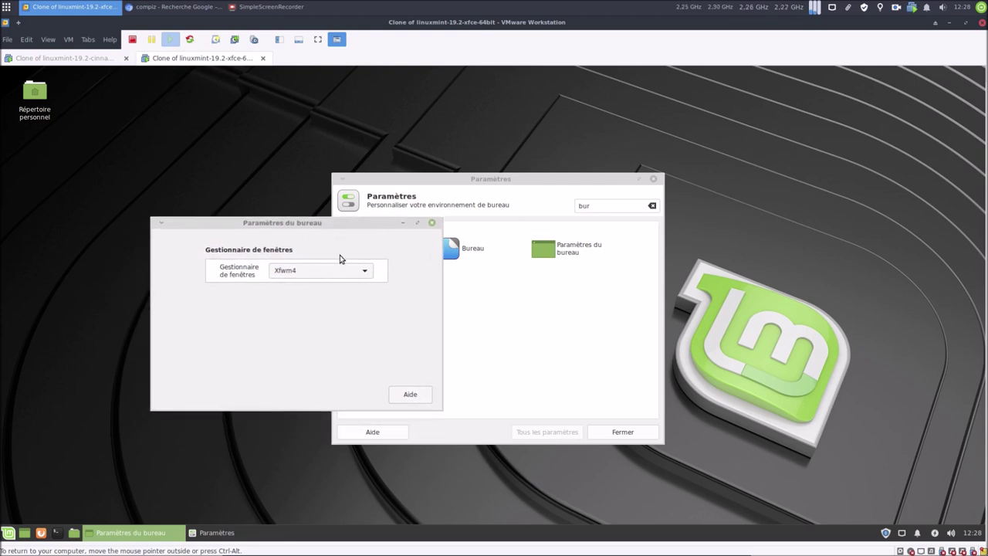
{"action": "left_click", "coordinate": [340, 267]}
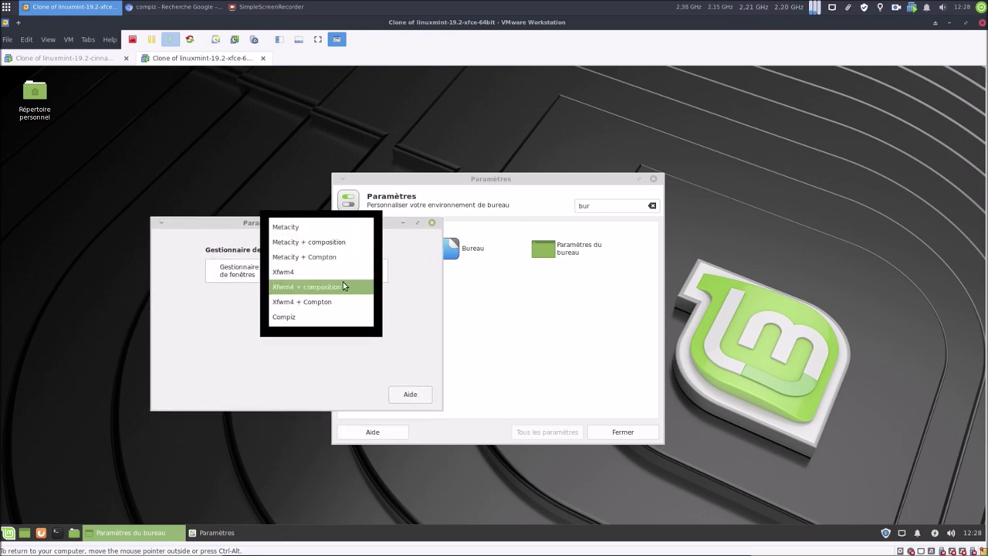
{"action": "left_click", "coordinate": [343, 285]}
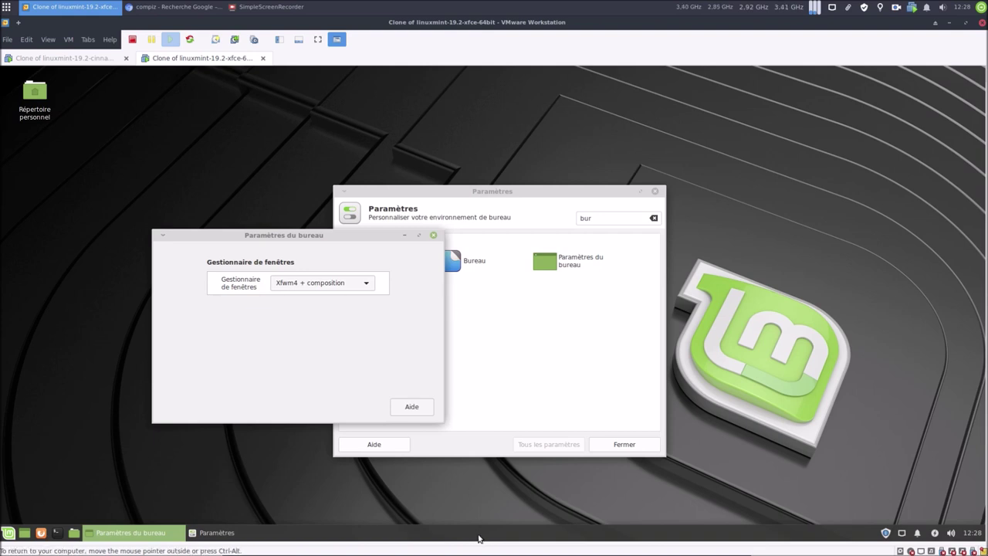
Step: Set the desktop wallpaper to the backdrop of pale grass against a blue sky and close the Bureau settings
{"action": "right_click", "coordinate": [706, 323]}
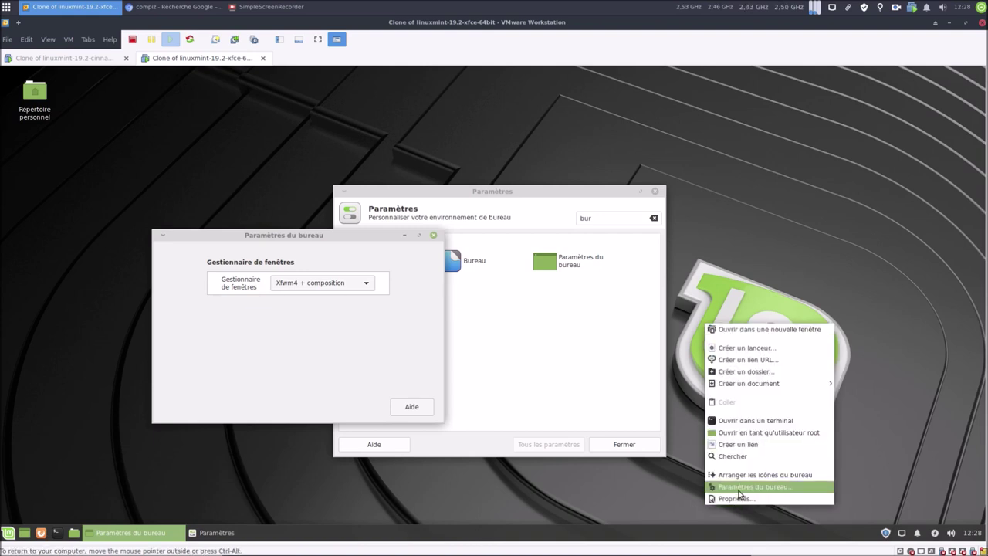
{"action": "left_click", "coordinate": [738, 488]}
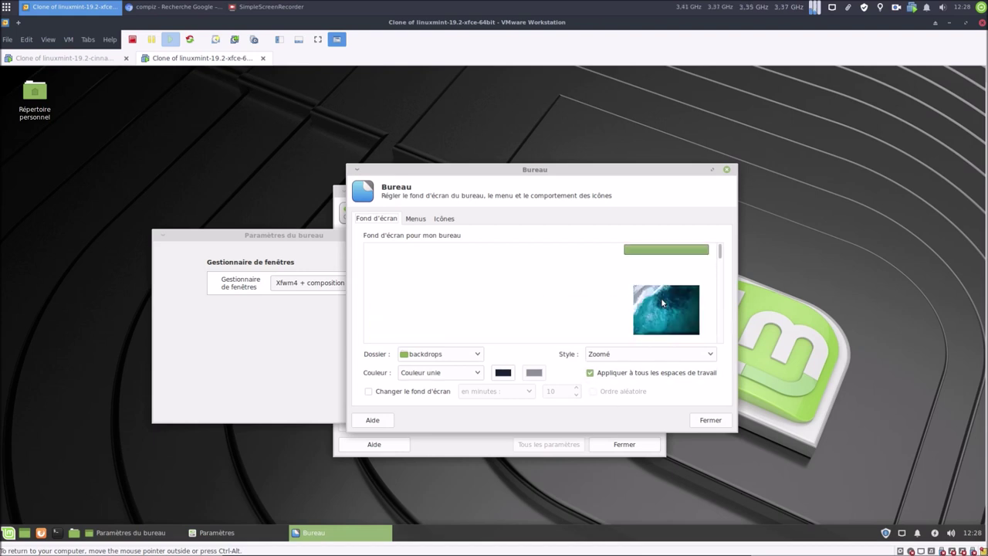
{"action": "scroll", "coordinate": [625, 297], "scroll_direction": "down", "scroll_amount": 2}
{"action": "scroll", "coordinate": [626, 301], "scroll_direction": "down", "scroll_amount": 3}
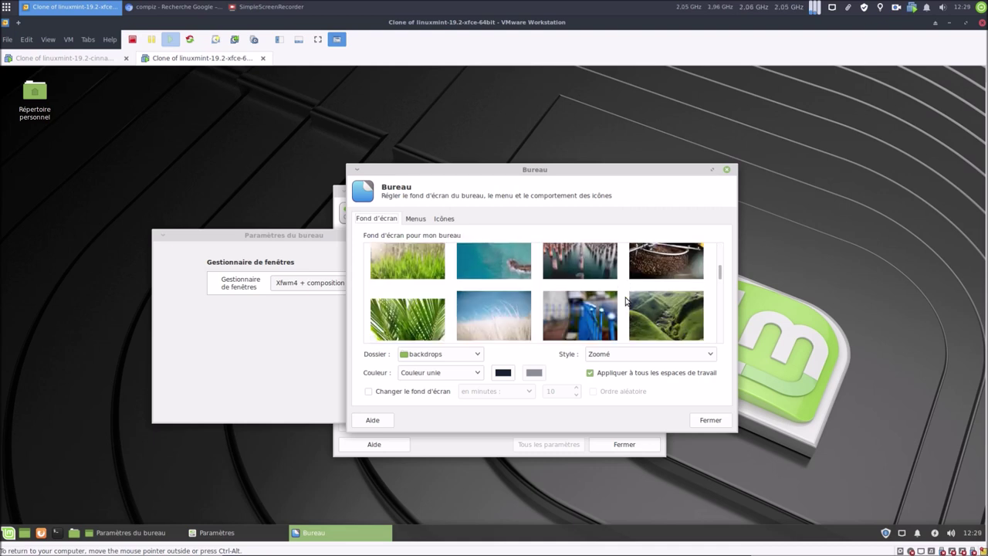
{"action": "left_click", "coordinate": [507, 312]}
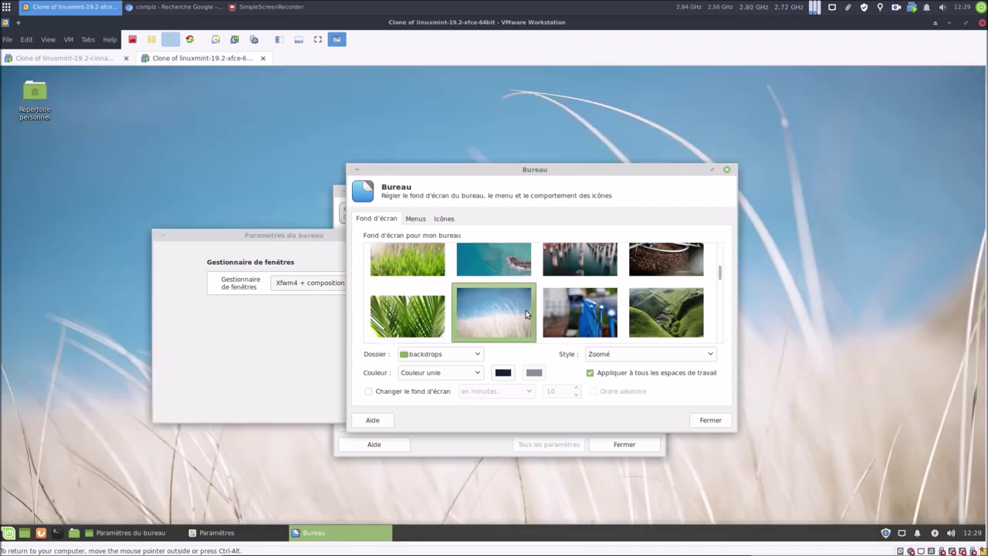
{"action": "left_click", "coordinate": [706, 420]}
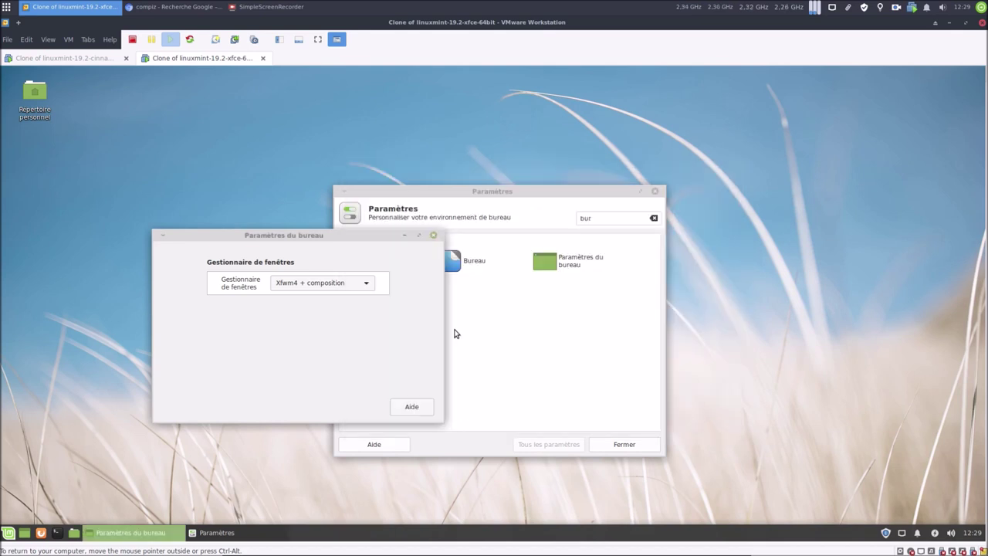
Step: Set the background opacity of Tableau de bord 1 to 50 and close the panel preferences
{"action": "right_click", "coordinate": [516, 531]}
{"action": "mouse_move", "coordinate": [559, 529]}
{"action": "left_click", "coordinate": [698, 488]}
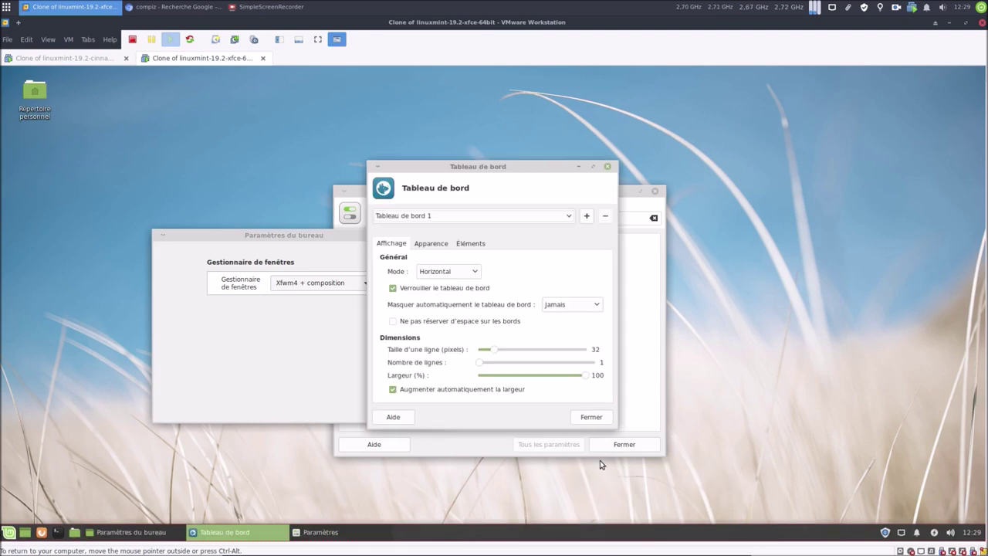
{"action": "left_click", "coordinate": [436, 246]}
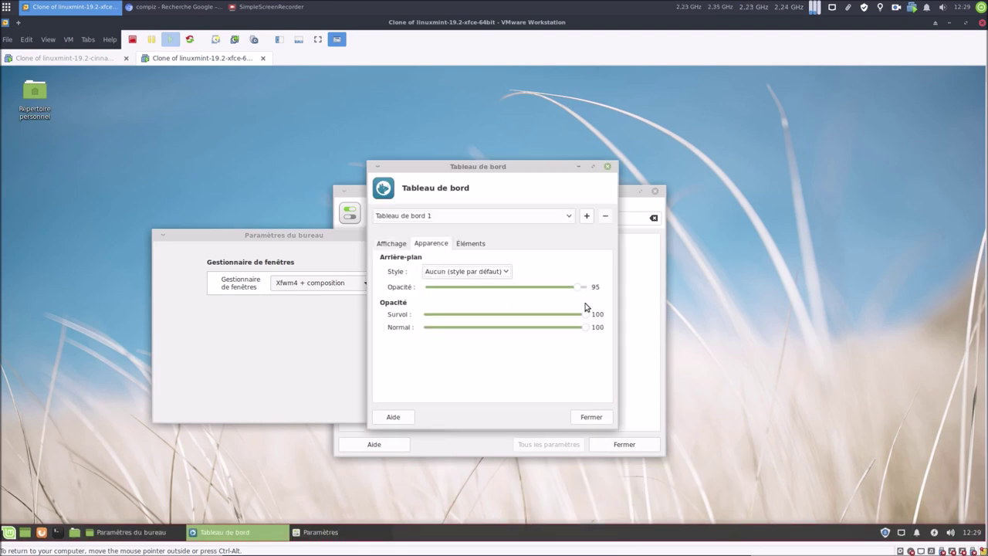
{"action": "left_click_drag", "start_coordinate": [580, 290], "coordinate": [505, 292]}
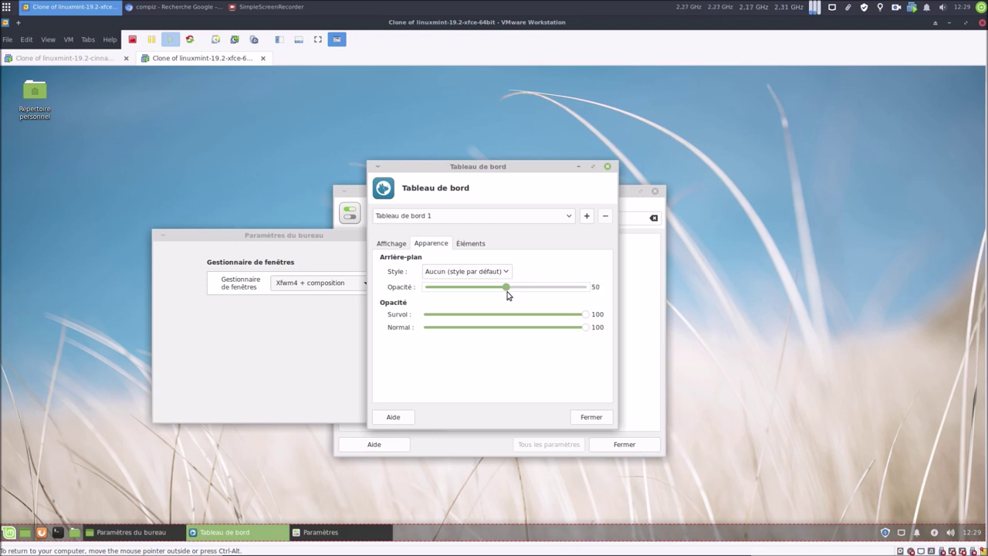
{"action": "left_click", "coordinate": [591, 417]}
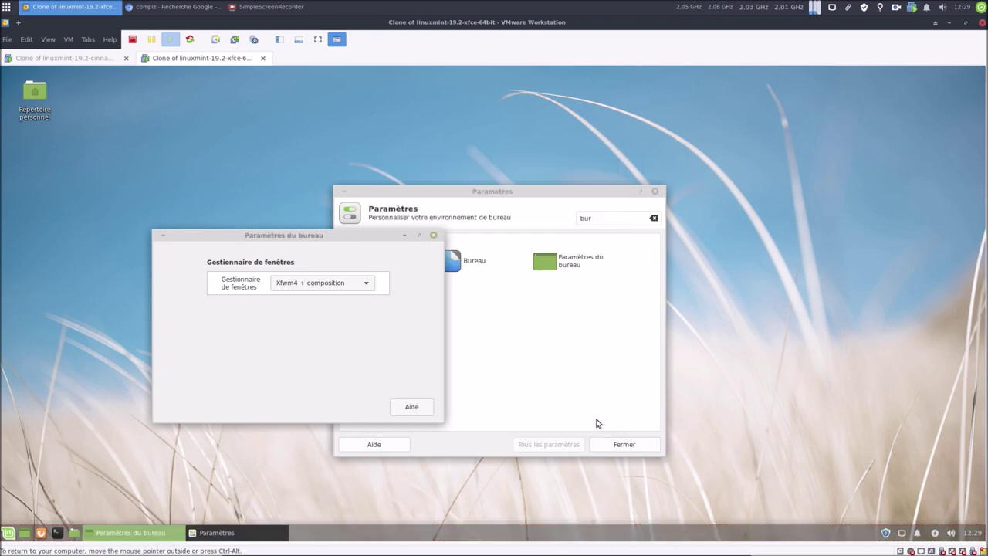
Step: Try the window manager Xfwm4 without composition, and switch back to Xfwm4 + composition
{"action": "left_click", "coordinate": [325, 287]}
{"action": "left_click", "coordinate": [324, 270]}
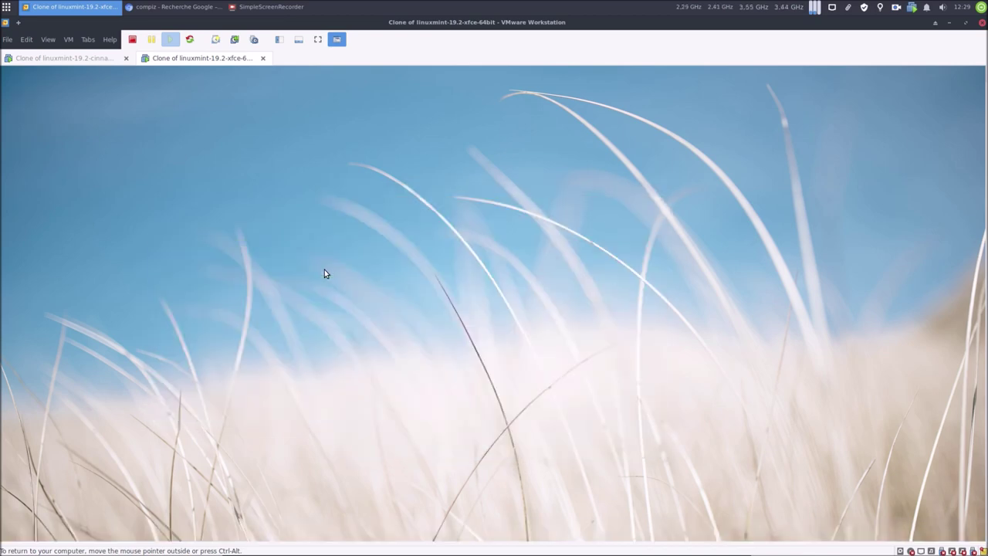
{"action": "left_click", "coordinate": [336, 296]}
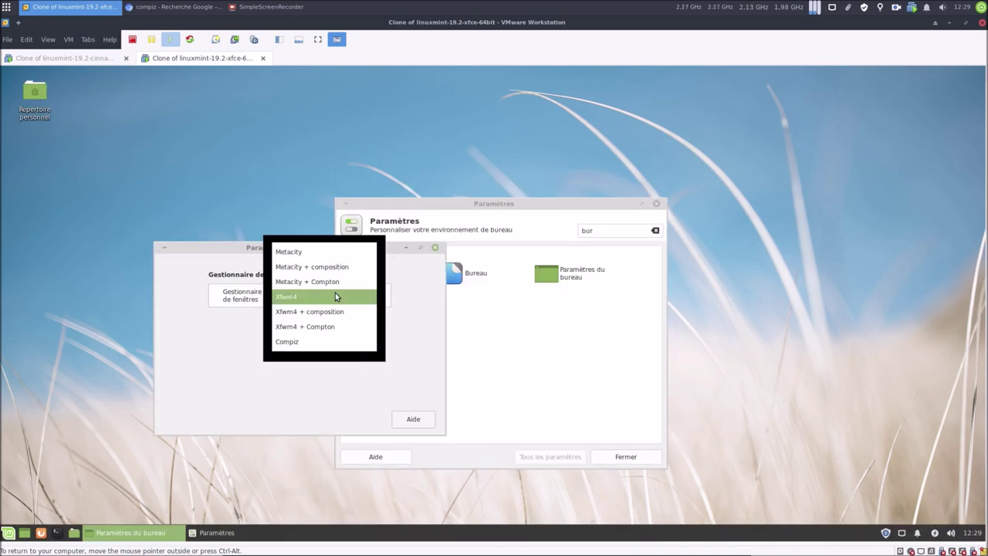
{"action": "left_click", "coordinate": [340, 311]}
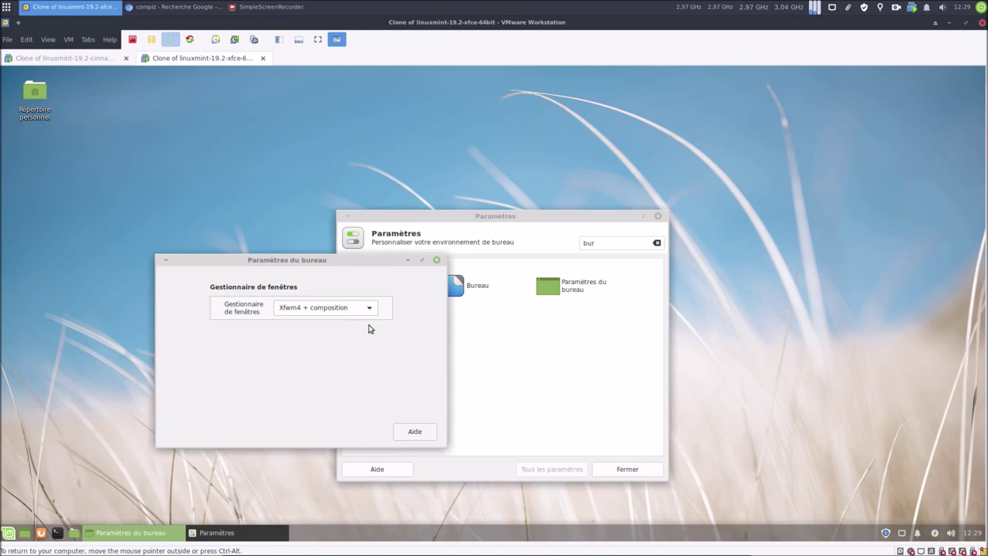
Step: Move the Paramètres du bureau window aside and open the Compositeur settings of Peaufinage des fenêtres from the complete settings list
{"action": "left_click_drag", "start_coordinate": [372, 263], "coordinate": [237, 181]}
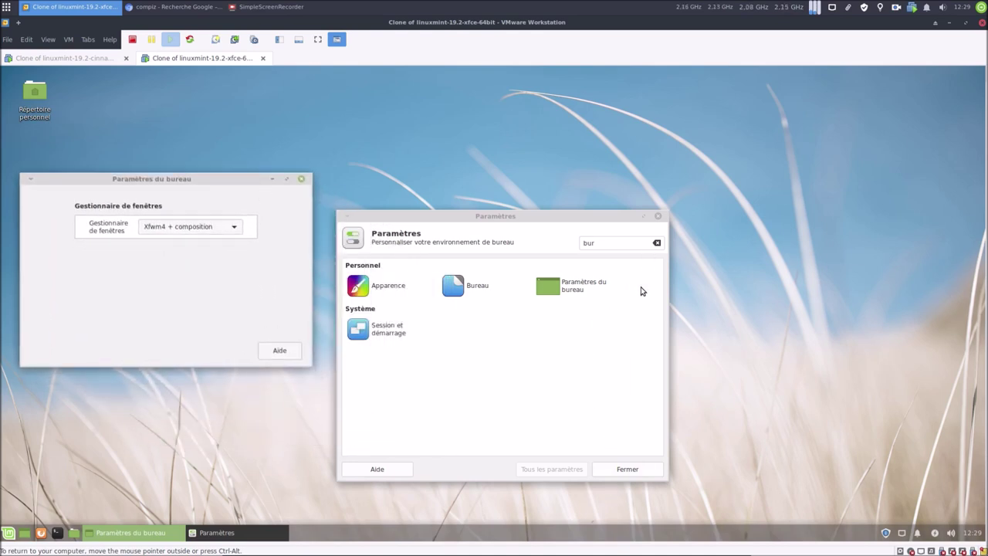
{"action": "left_click", "coordinate": [656, 243]}
{"action": "left_click", "coordinate": [599, 345]}
{"action": "left_click_drag", "start_coordinate": [554, 213], "coordinate": [576, 179]}
{"action": "left_click", "coordinate": [621, 231]}
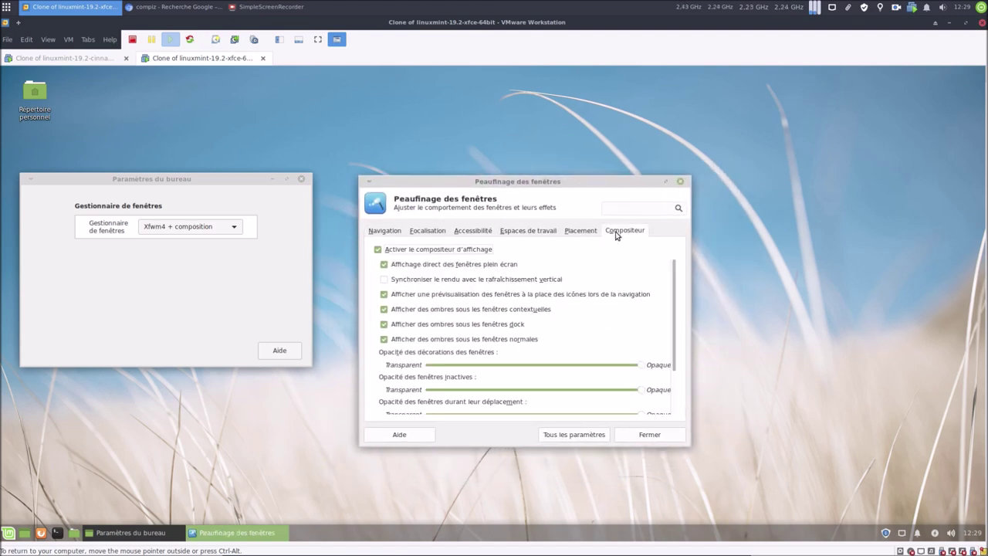
Step: Disable the display compositor, look at the list of window managers without it, and enable the compositor again
{"action": "left_click", "coordinate": [378, 249]}
{"action": "left_click", "coordinate": [172, 232]}
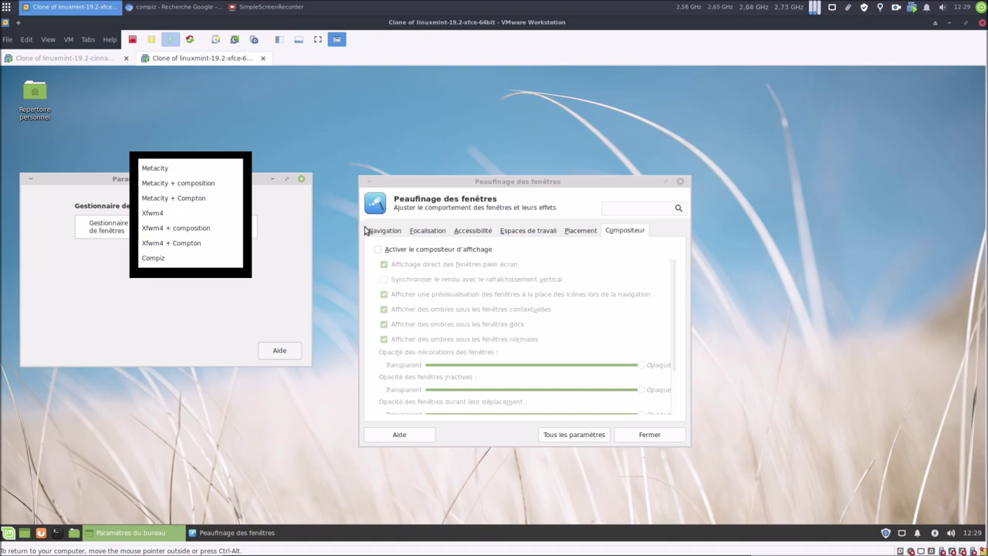
{"action": "left_click", "coordinate": [378, 252]}
{"action": "left_click", "coordinate": [378, 251]}
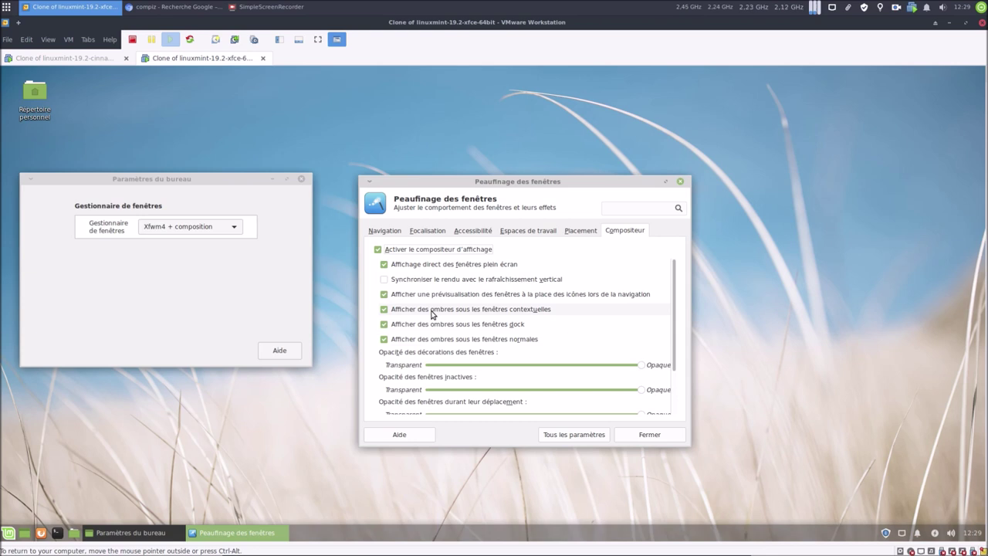
Step: Compare the desktop context menu with and without shadows under contextual windows, and turn these shadows back on
{"action": "right_click", "coordinate": [780, 175]}
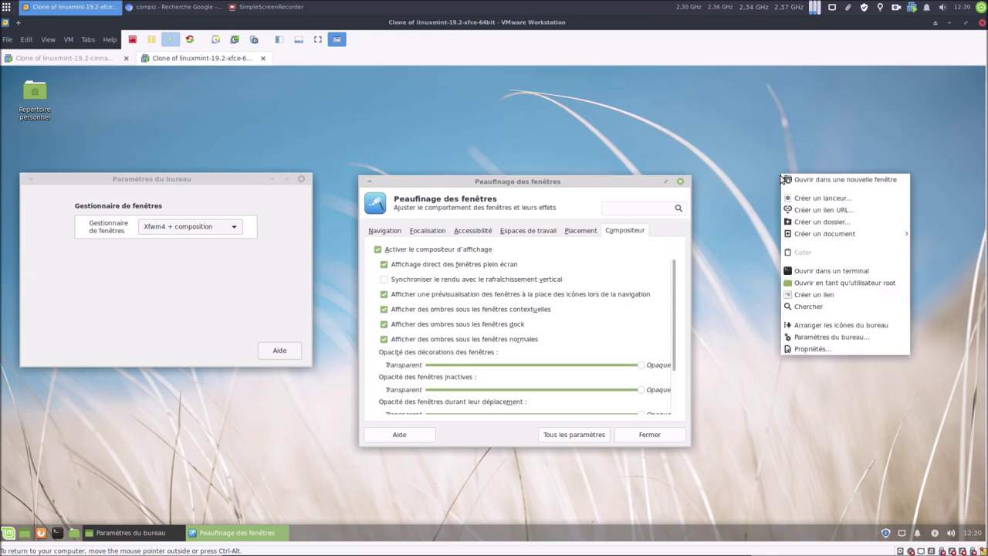
{"action": "left_click", "coordinate": [740, 177]}
{"action": "left_click", "coordinate": [532, 309]}
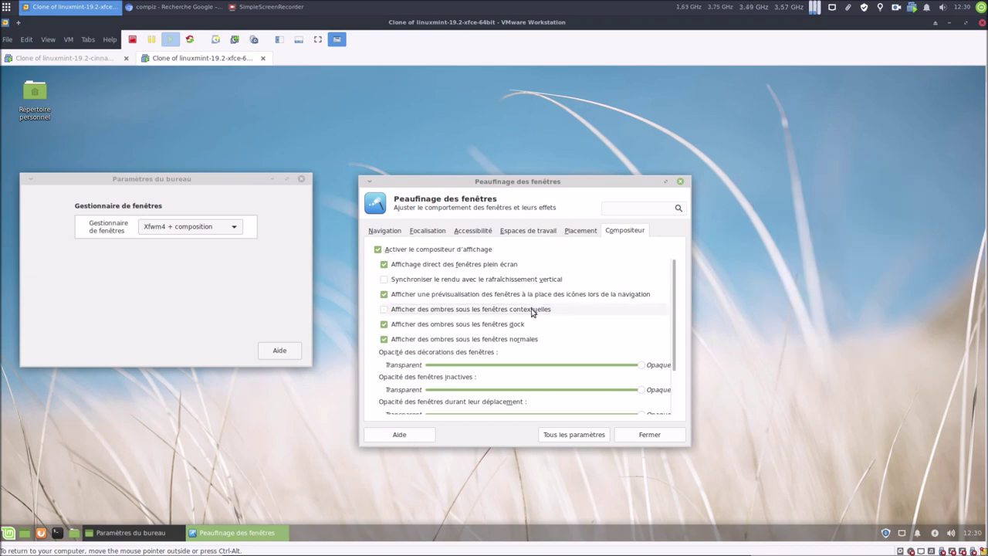
{"action": "right_click", "coordinate": [750, 186]}
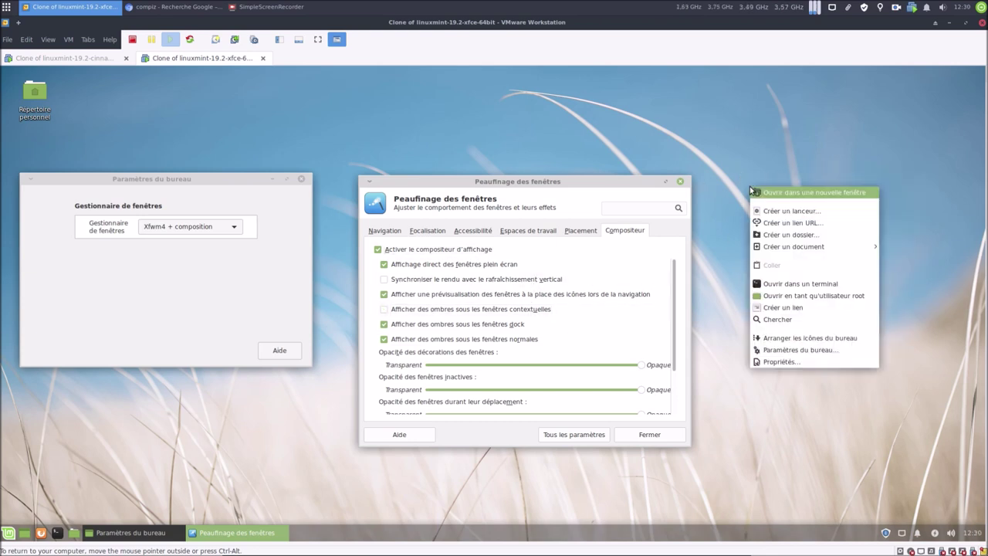
{"action": "left_click", "coordinate": [703, 161]}
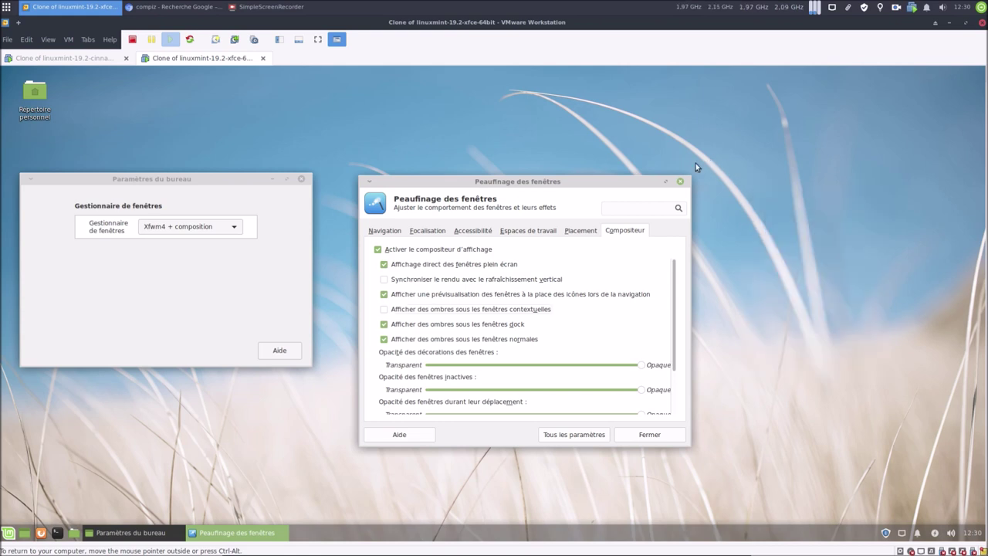
{"action": "left_click", "coordinate": [528, 310]}
Step: Try out the shadows under dock and normal windows, moving the Peaufinage des fenêtres window slightly up
{"action": "left_click", "coordinate": [437, 327]}
{"action": "left_click", "coordinate": [438, 327]}
{"action": "left_click", "coordinate": [505, 341]}
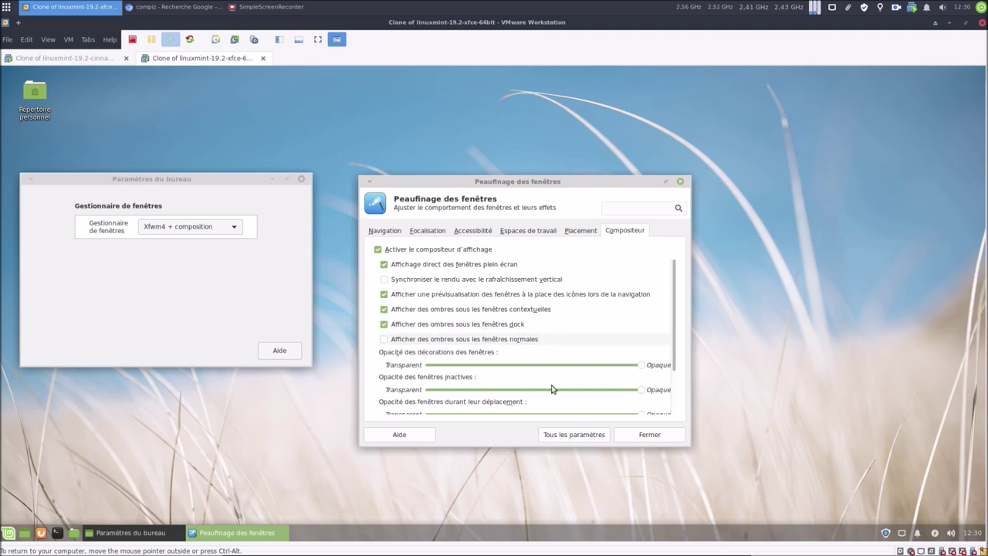
{"action": "left_click_drag", "start_coordinate": [528, 183], "coordinate": [543, 165]}
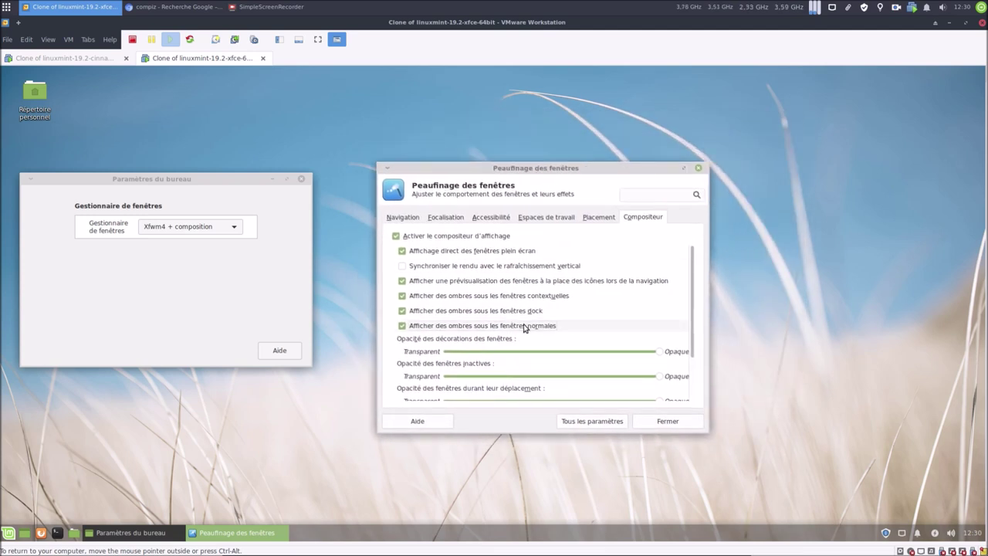
Step: Return to the overview of all settings and reopen the Compositeur settings of Peaufinage des fenêtres
{"action": "left_click", "coordinate": [575, 422]}
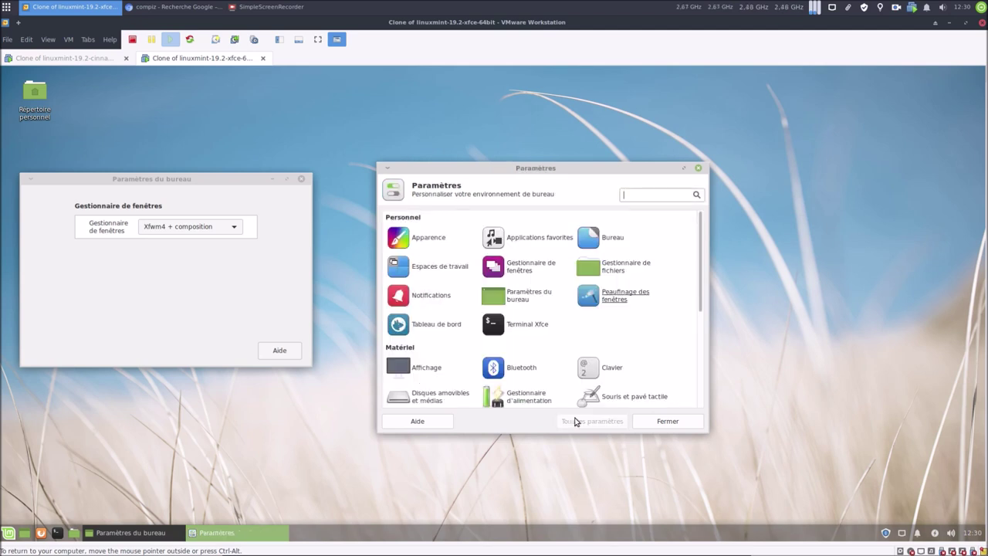
{"action": "left_click", "coordinate": [621, 300]}
{"action": "left_click", "coordinate": [633, 218]}
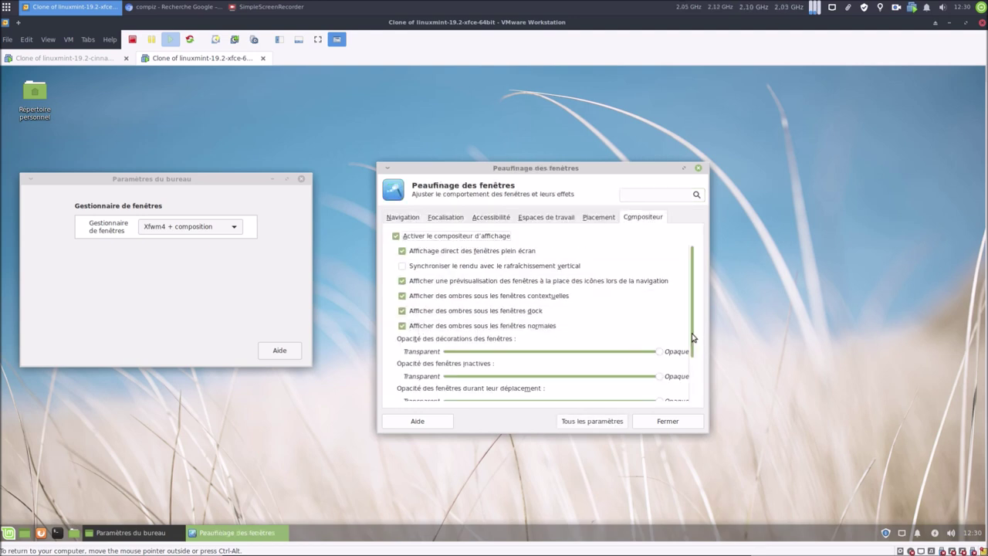
Step: Try out the opacity of window decorations and of inactive windows, returning both to fully opaque
{"action": "left_click_drag", "start_coordinate": [693, 337], "coordinate": [696, 368]}
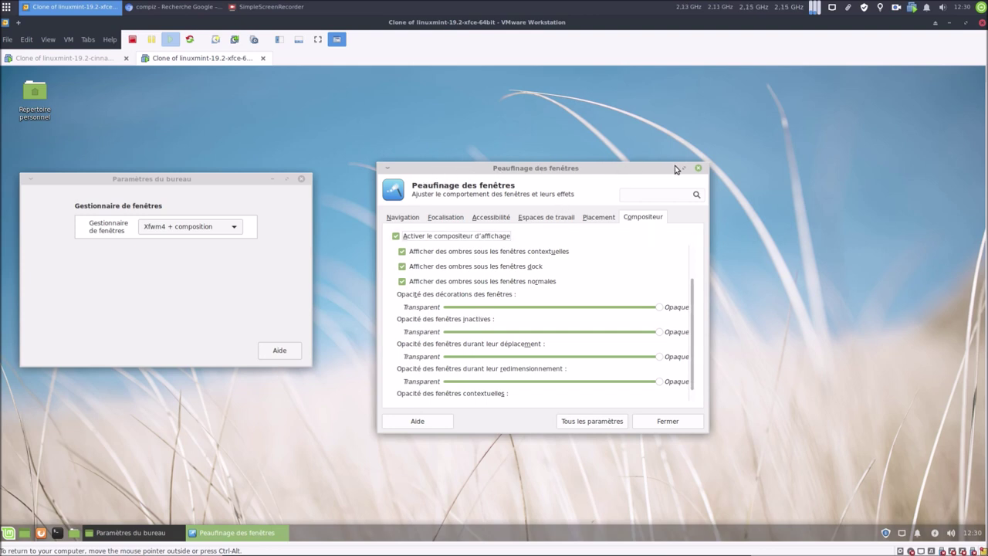
{"action": "left_click_drag", "start_coordinate": [658, 307], "coordinate": [678, 316]}
{"action": "left_click_drag", "start_coordinate": [488, 168], "coordinate": [507, 172]}
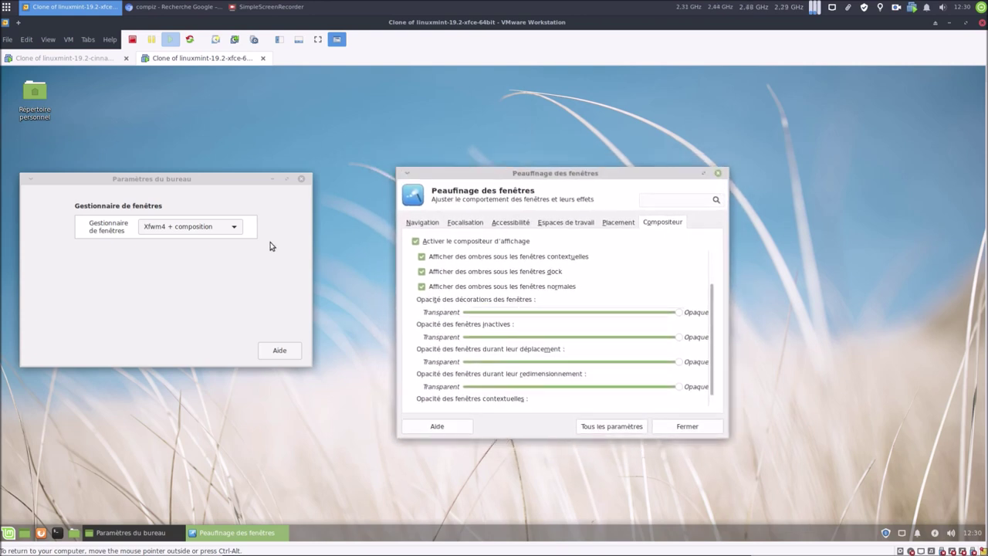
{"action": "left_click_drag", "start_coordinate": [680, 339], "coordinate": [719, 342]}
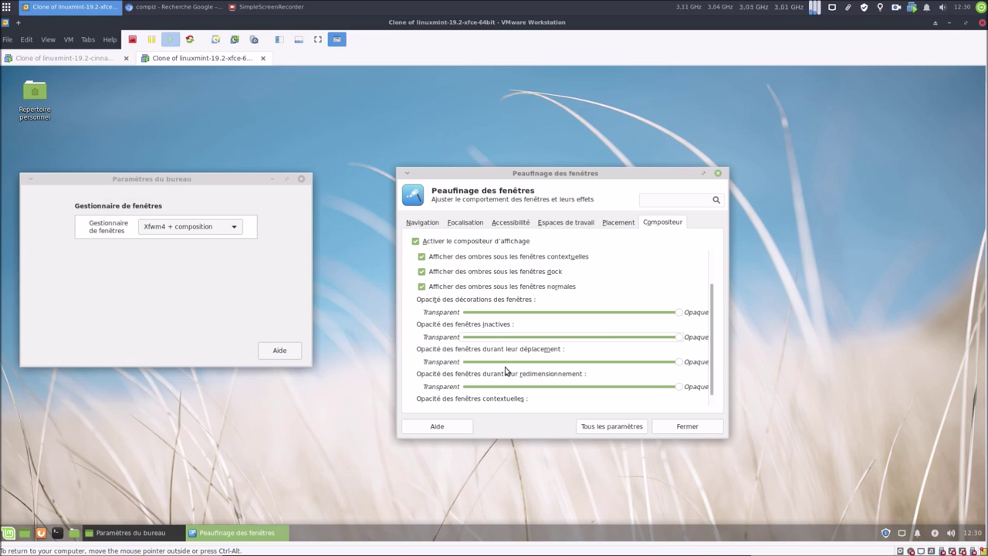
Step: Lower the opacity of windows being moved, test it by moving Peaufinage des fenêtres, and restore it to fully opaque
{"action": "left_click_drag", "start_coordinate": [681, 362], "coordinate": [575, 367]}
{"action": "mouse_move", "coordinate": [609, 179]}
{"action": "left_mouse_down"}
{"action": "mouse_move", "coordinate": [549, 178]}
{"action": "mouse_move", "coordinate": [609, 193]}
{"action": "mouse_move", "coordinate": [623, 182]}
{"action": "left_mouse_up"}
{"action": "left_click_drag", "start_coordinate": [588, 366], "coordinate": [722, 371]}
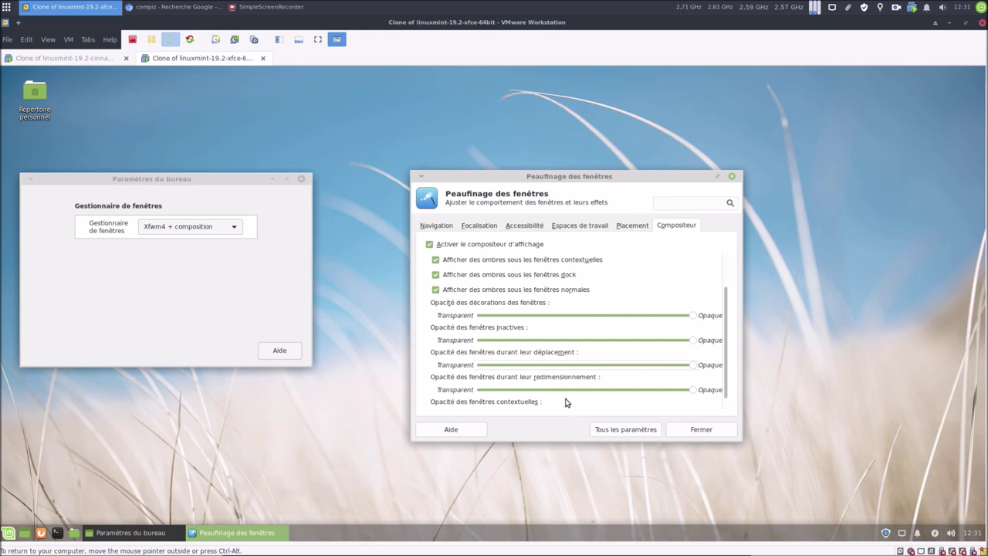
Step: Lower the opacity of windows being resized, test it by widening Peaufinage des fenêtres, and restore it to fully opaque
{"action": "left_click_drag", "start_coordinate": [692, 390], "coordinate": [554, 391]}
{"action": "left_click_drag", "start_coordinate": [741, 378], "coordinate": [772, 373]}
{"action": "left_click_drag", "start_coordinate": [573, 390], "coordinate": [731, 394]}
Step: Lower the opacity of contextual windows, test it on the desktop context menu, and restore it to fully opaque
{"action": "scroll", "coordinate": [760, 386], "scroll_direction": "down", "scroll_amount": 1}
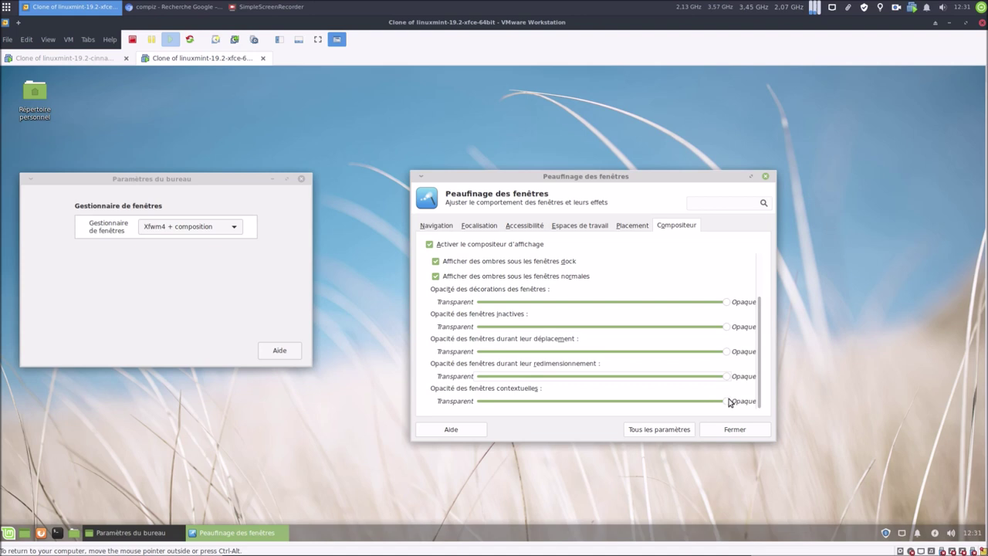
{"action": "left_click_drag", "start_coordinate": [726, 401], "coordinate": [545, 401]}
{"action": "right_click", "coordinate": [831, 222]}
{"action": "left_click", "coordinate": [835, 130]}
{"action": "left_click_drag", "start_coordinate": [547, 402], "coordinate": [734, 413]}
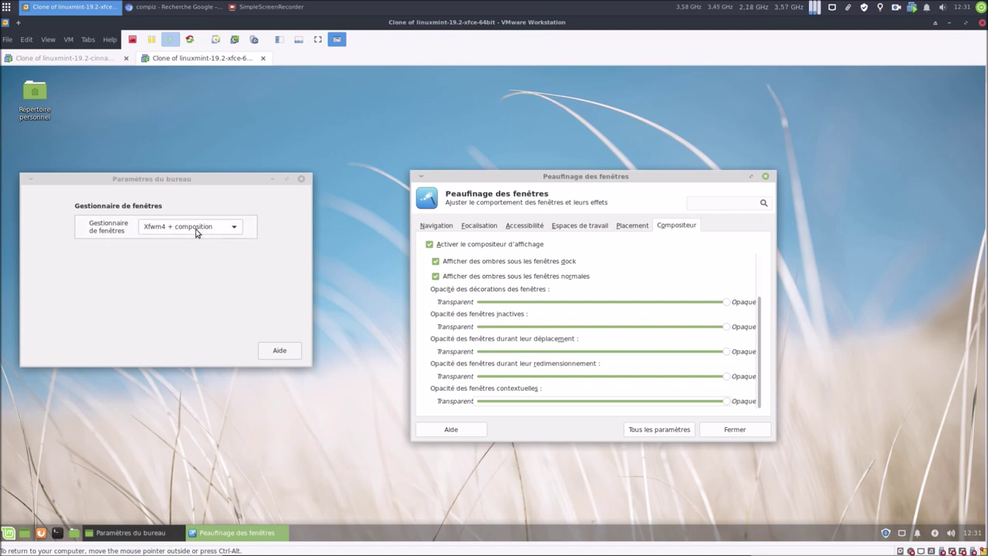
Step: Look through the available window managers in Paramètres du bureau, keeping Xfwm4 + composition selected
{"action": "mouse_move", "coordinate": [196, 230]}
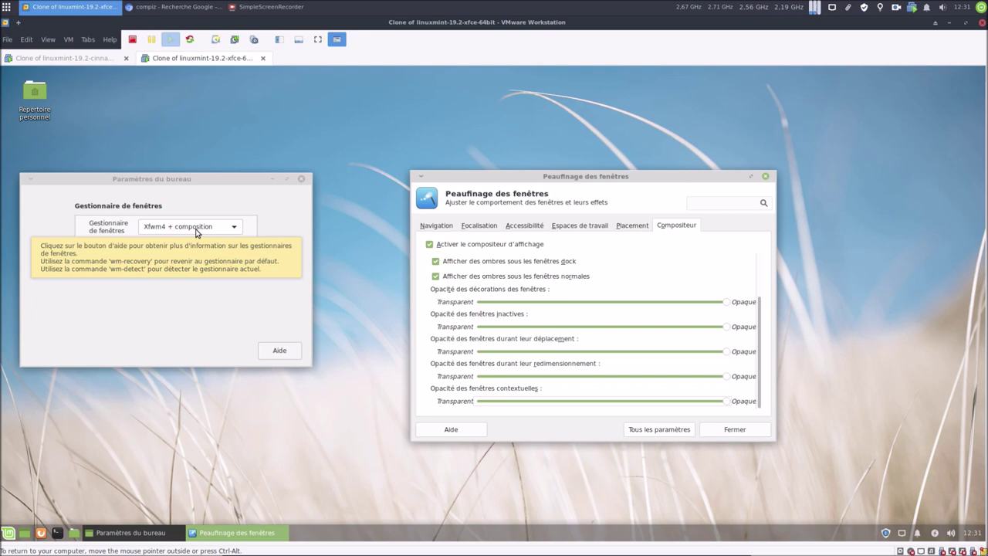
{"action": "left_click", "coordinate": [196, 228]}
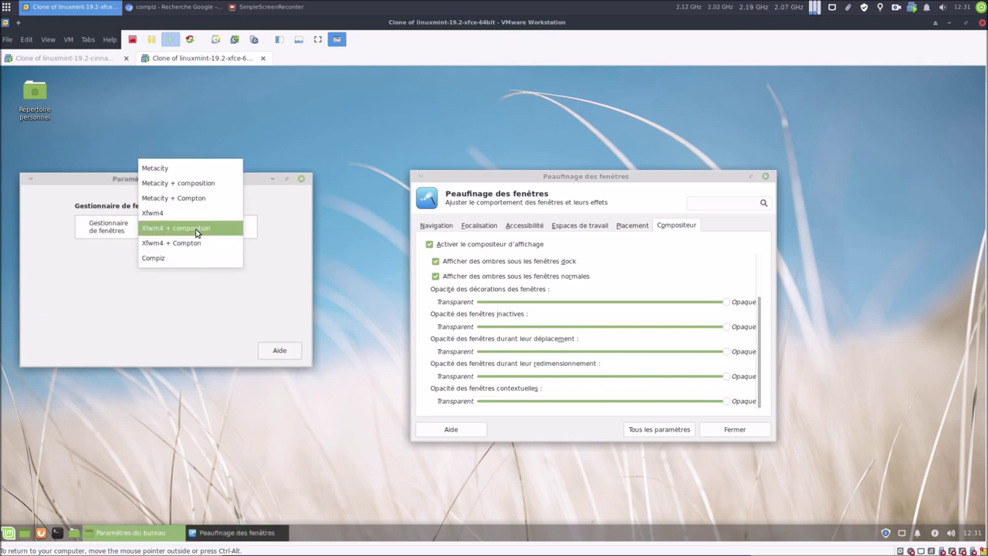
{"action": "left_click", "coordinate": [331, 250]}
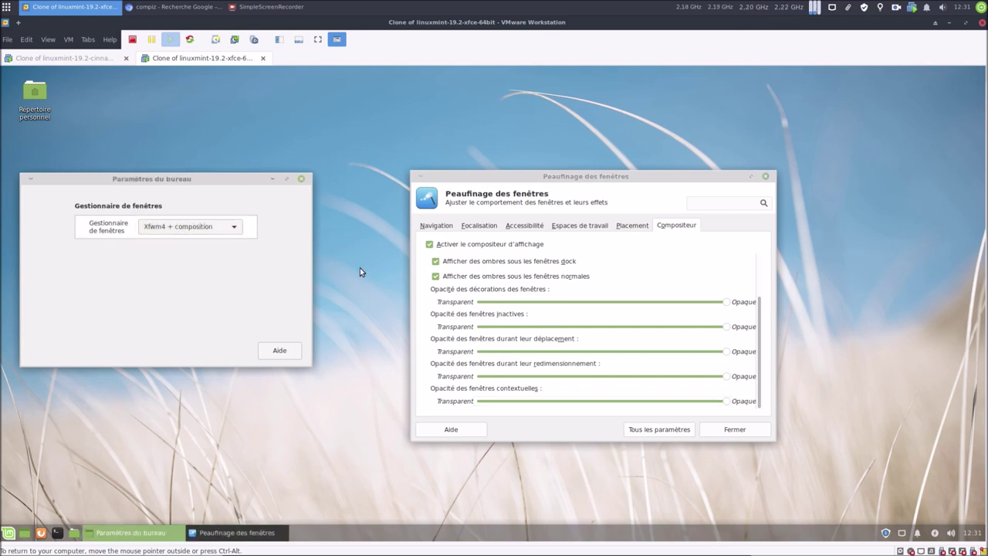
Step: Open the home folder in the file manager, maximize and restore its window, and minimize it
{"action": "left_click", "coordinate": [74, 532]}
{"action": "left_click", "coordinate": [635, 171]}
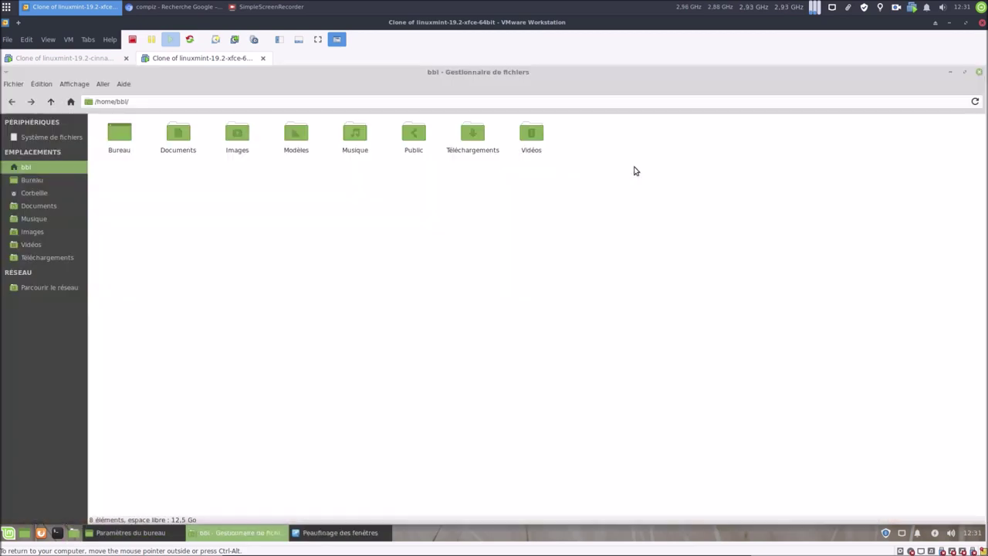
{"action": "left_click", "coordinate": [964, 71]}
{"action": "left_click", "coordinate": [622, 170]}
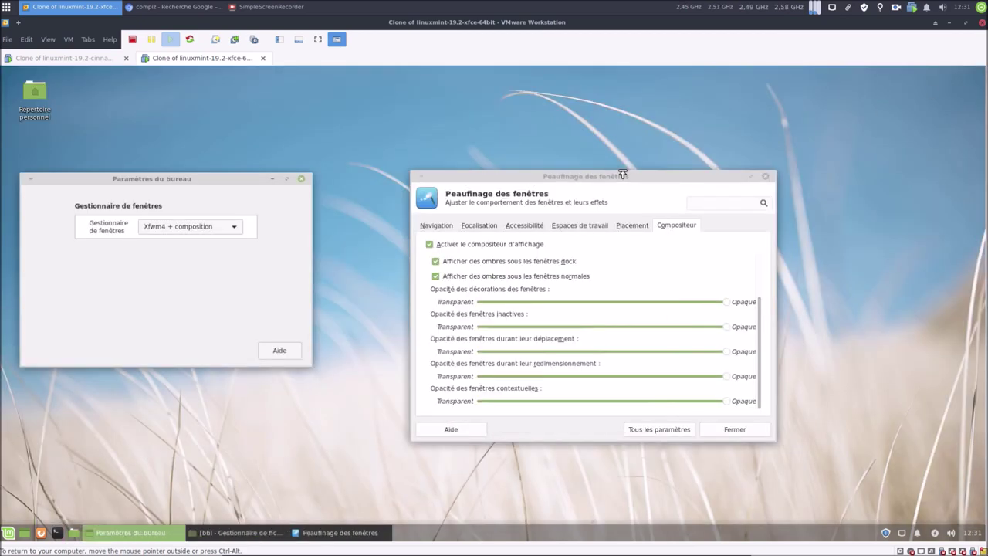
Step: Minimize and restore Paramètres du bureau, restore the file manager, and bring Peaufinage des fenêtres to the front
{"action": "left_click", "coordinate": [169, 532]}
{"action": "left_click", "coordinate": [170, 533]}
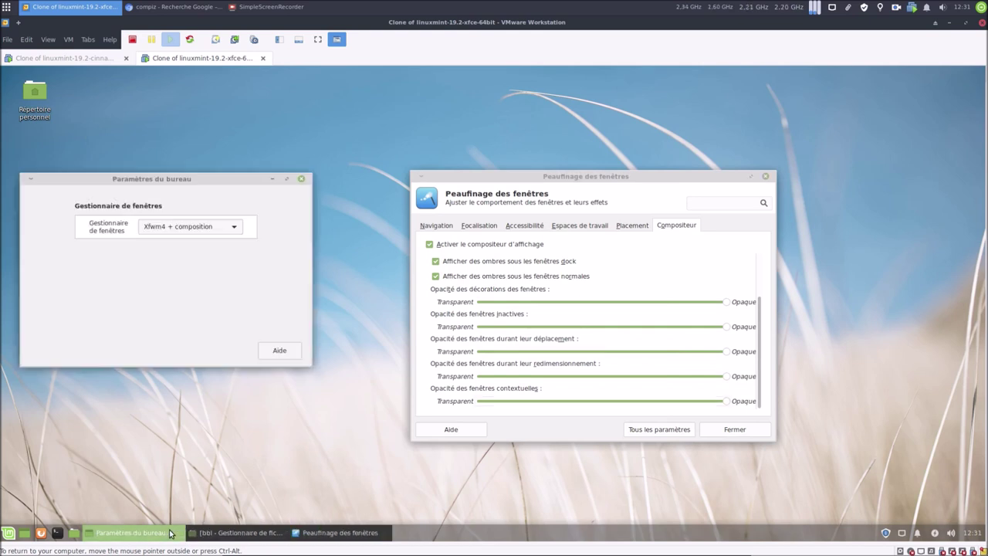
{"action": "left_click", "coordinate": [264, 534]}
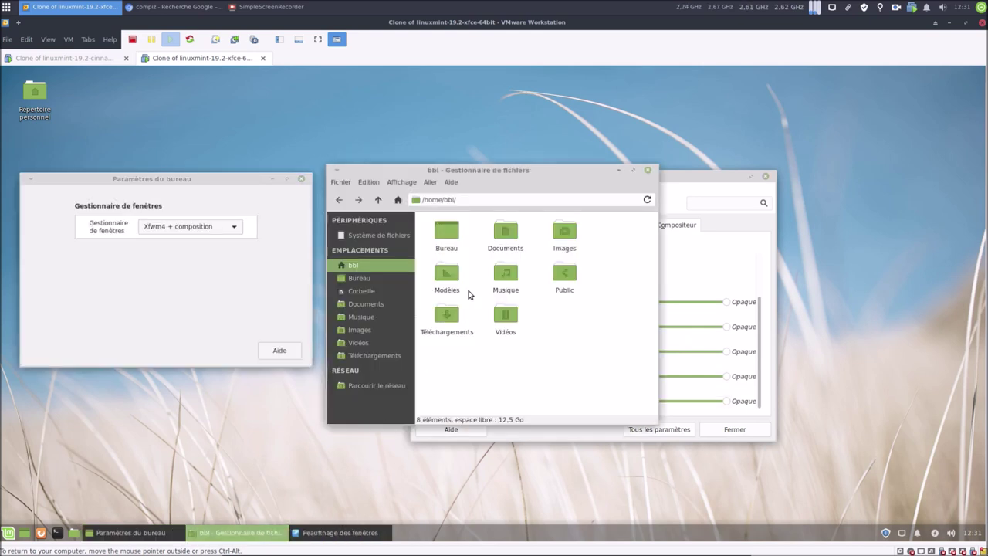
{"action": "left_click", "coordinate": [675, 186]}
Step: Switch the window manager to Metacity + composition and test it by moving the file manager window
{"action": "left_click", "coordinate": [222, 231]}
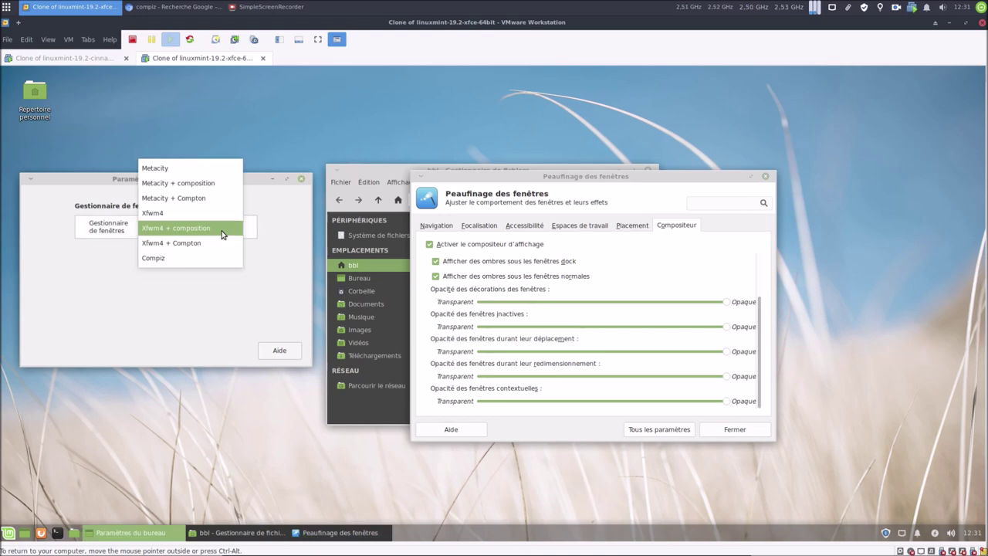
{"action": "left_click", "coordinate": [202, 183]}
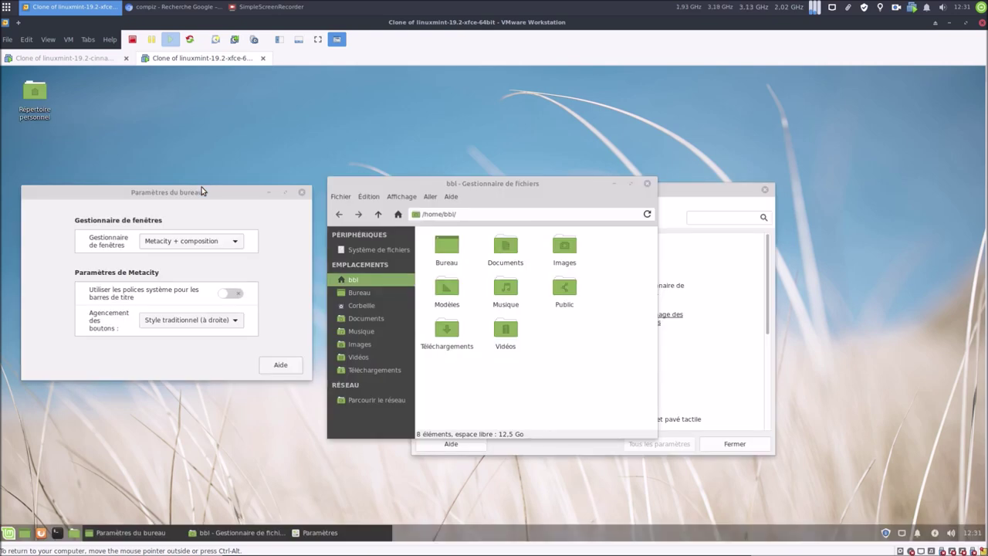
{"action": "left_click_drag", "start_coordinate": [506, 184], "coordinate": [552, 149]}
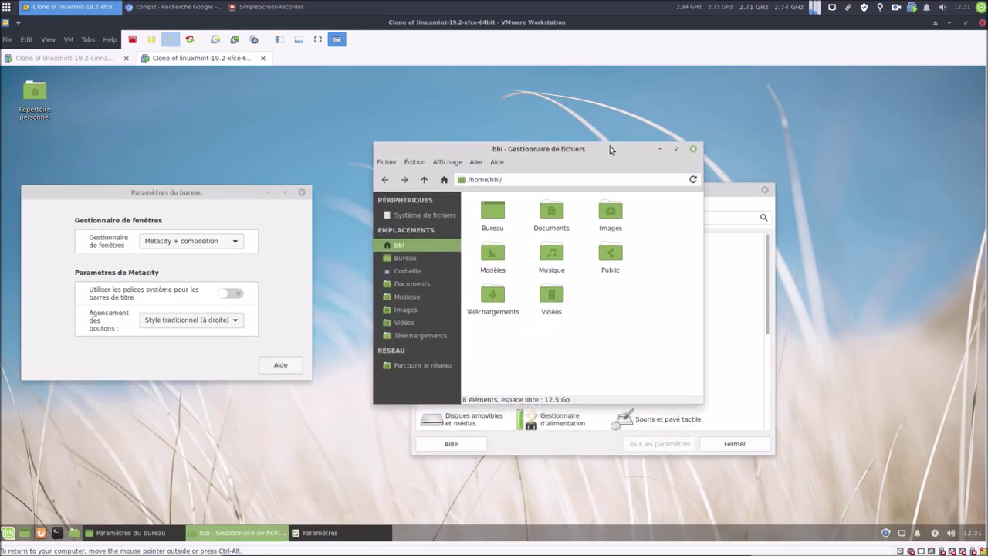
Step: Maximize and restore the file manager window, minimize and restore it twice, and move it up over the desktop
{"action": "left_click", "coordinate": [679, 148]}
{"action": "left_click", "coordinate": [955, 78]}
{"action": "left_click", "coordinate": [660, 150]}
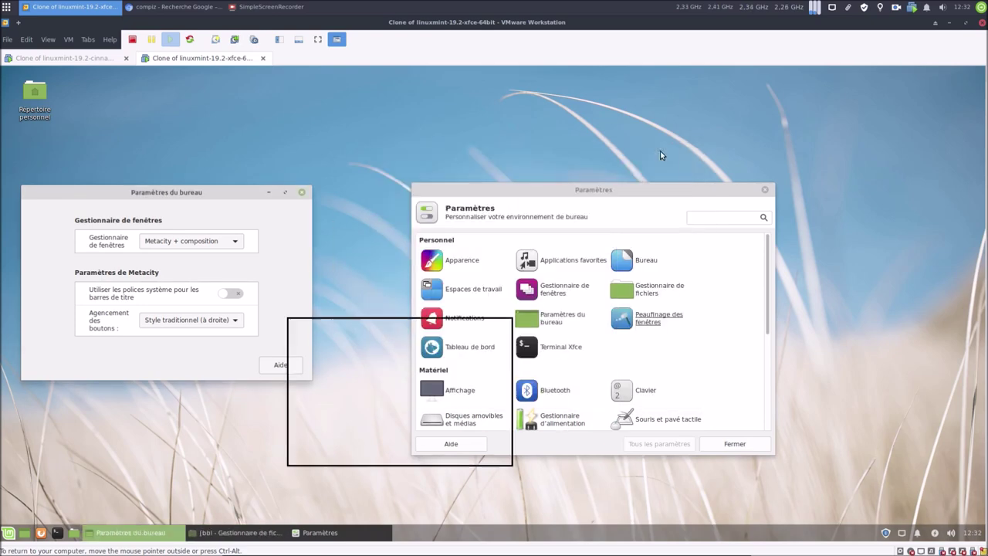
{"action": "left_click", "coordinate": [264, 535]}
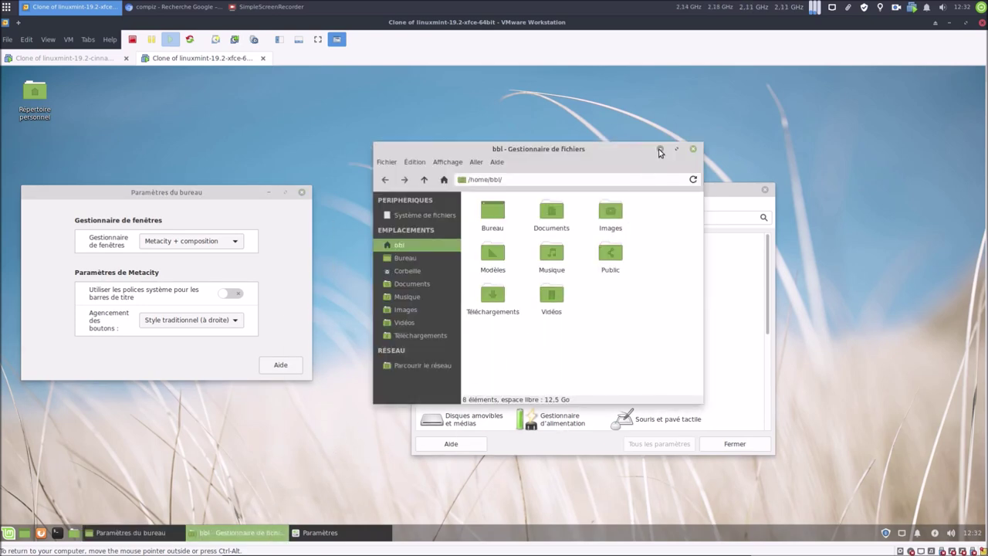
{"action": "left_click", "coordinate": [660, 150]}
{"action": "left_click", "coordinate": [240, 533]}
{"action": "left_click_drag", "start_coordinate": [606, 145], "coordinate": [576, 108]}
Step: Try to open Peaufinage des fenêtres from Paramètres, and look through the window manager choices without changing the selection
{"action": "left_click", "coordinate": [683, 195]}
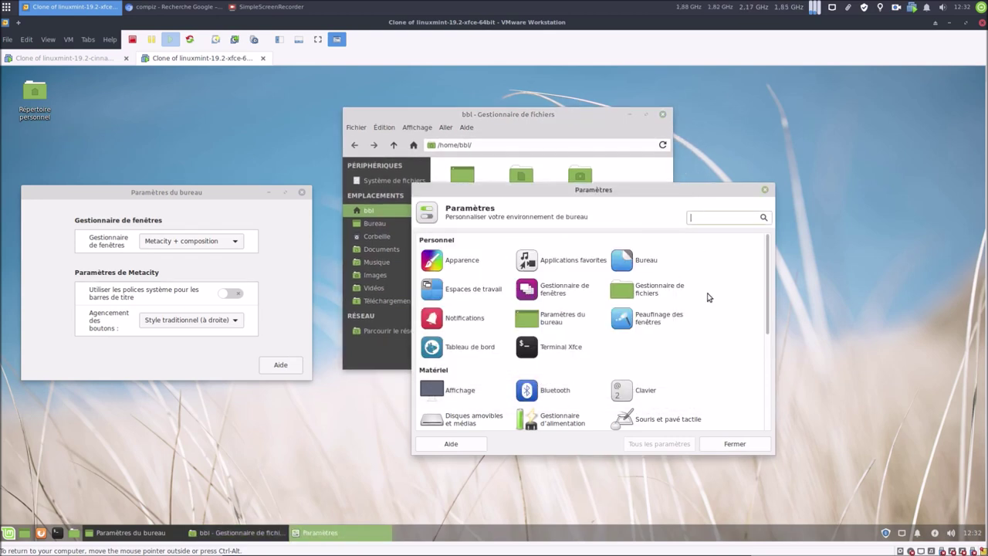
{"action": "left_click", "coordinate": [670, 318]}
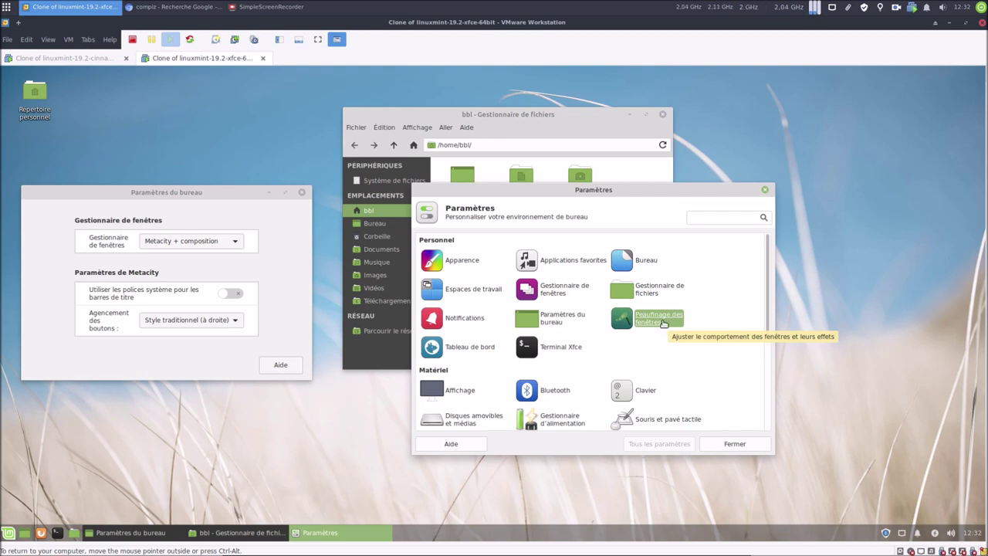
{"action": "left_click", "coordinate": [213, 243]}
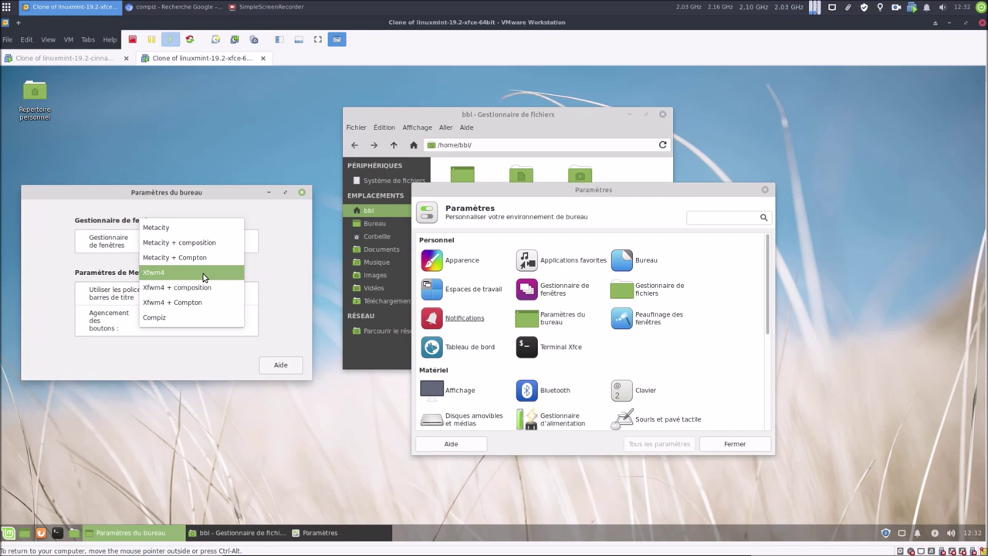
{"action": "left_click", "coordinate": [285, 269]}
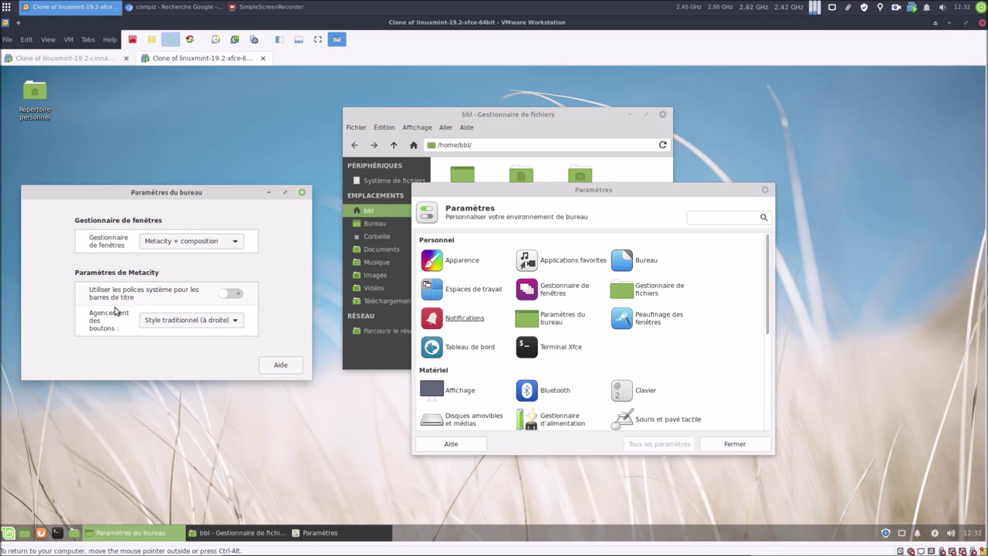
Step: Switch the window manager to Xfwm4 + composition, and open and close Peaufinage des fenêtres
{"action": "left_click", "coordinate": [237, 243]}
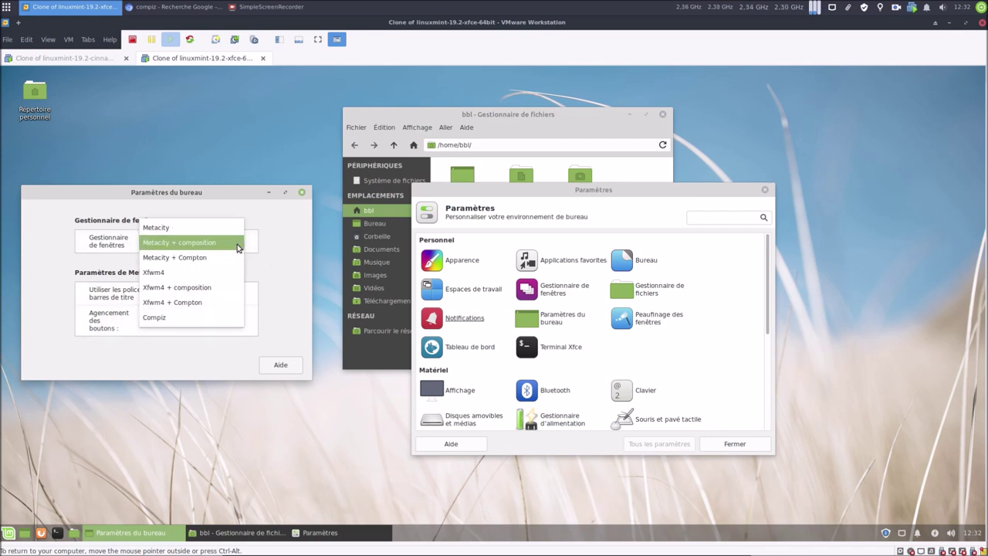
{"action": "left_click", "coordinate": [227, 288]}
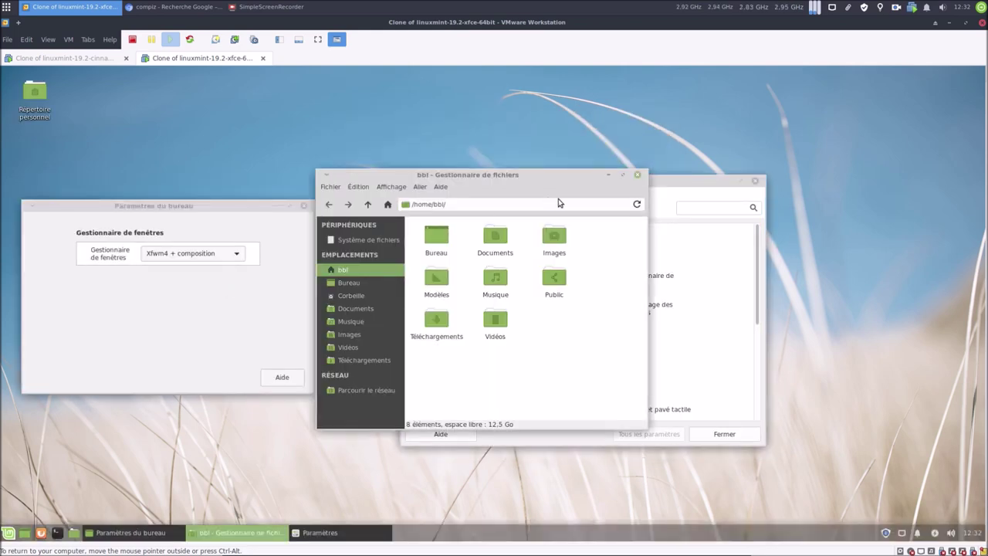
{"action": "left_click", "coordinate": [707, 183]}
{"action": "left_click", "coordinate": [651, 302]}
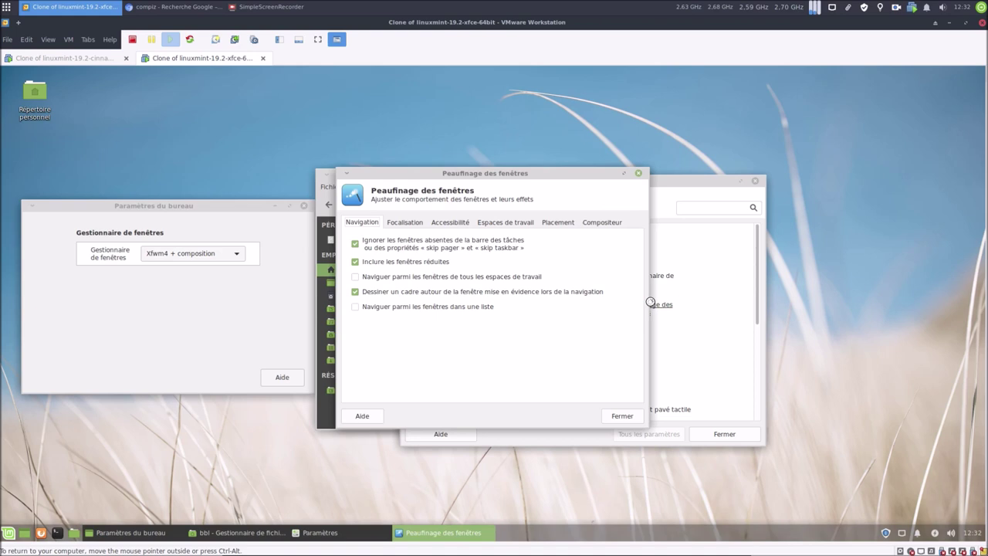
{"action": "left_click", "coordinate": [639, 176]}
Step: Switch the window manager to Compiz and test it by moving the file manager window
{"action": "left_click", "coordinate": [223, 259]}
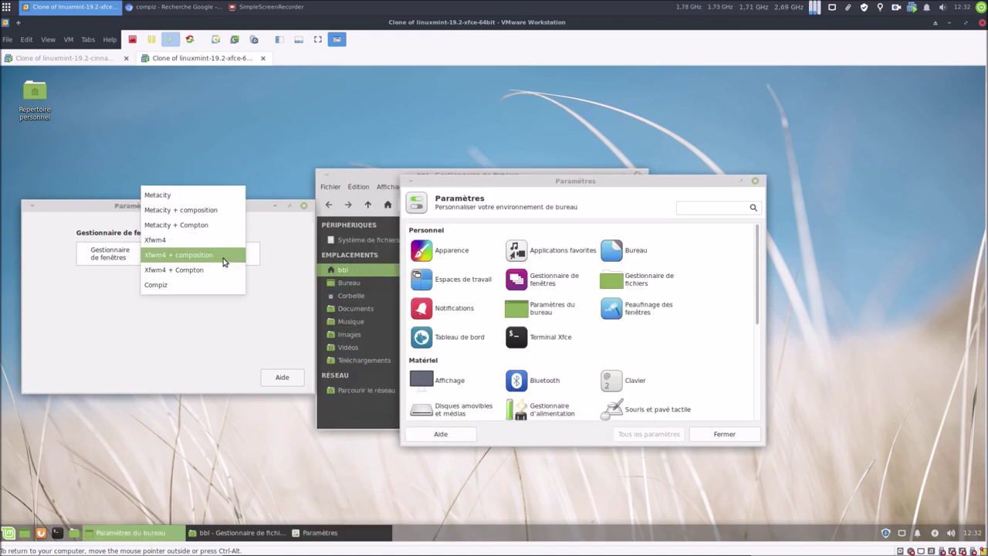
{"action": "left_click", "coordinate": [219, 285]}
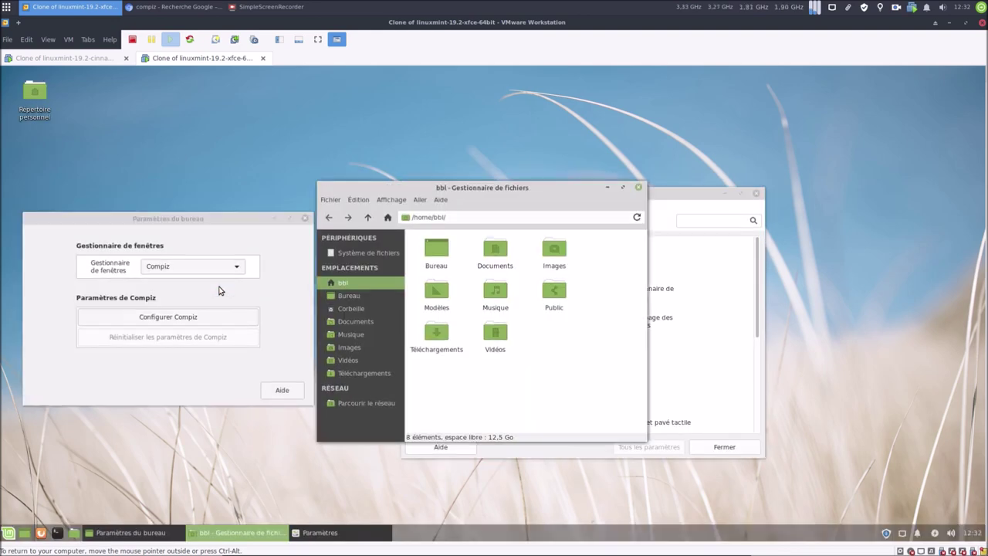
{"action": "left_click_drag", "start_coordinate": [510, 188], "coordinate": [417, 128]}
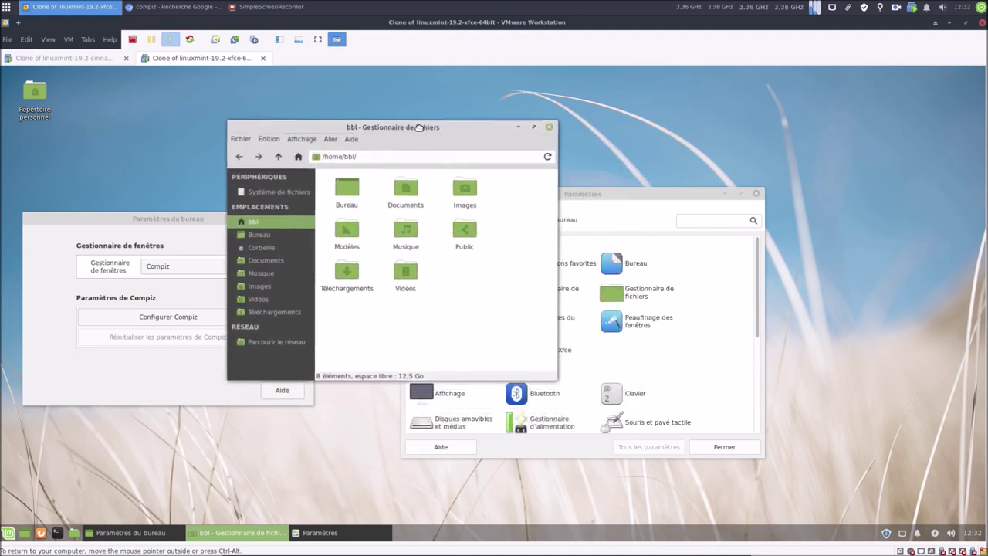
Step: Open the Compiz configuration manager, accept its caution notice, and move its window over the middle of the desktop
{"action": "left_click", "coordinate": [193, 319]}
{"action": "left_click", "coordinate": [193, 319]}
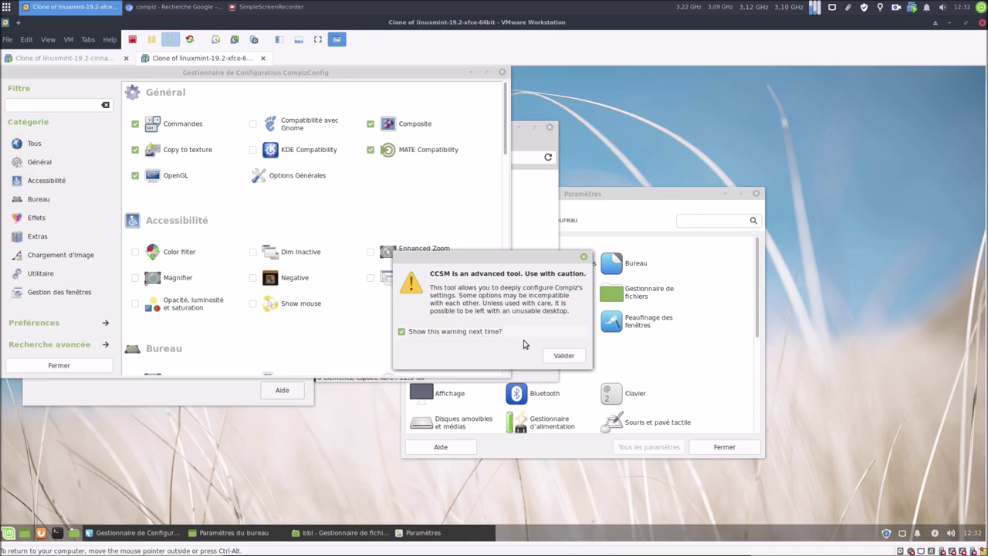
{"action": "left_click", "coordinate": [564, 359]}
{"action": "left_click_drag", "start_coordinate": [412, 78], "coordinate": [656, 142]}
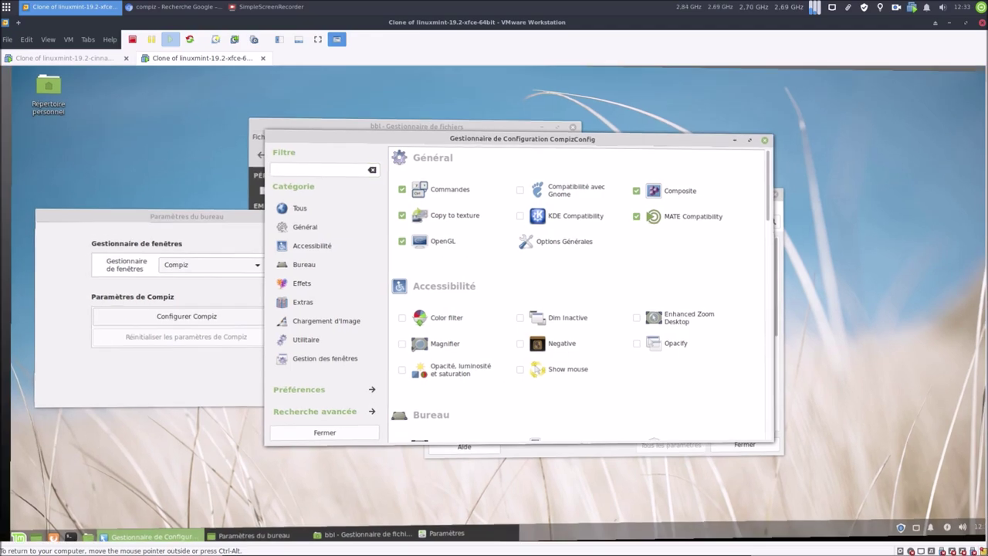
Step: Switch back and forth between neighbouring workspaces to view the Compiz cube rotation
{"action": "key", "text": "ctrl+alt+Left"}
{"action": "key", "text": "ctrl+alt+Right"}
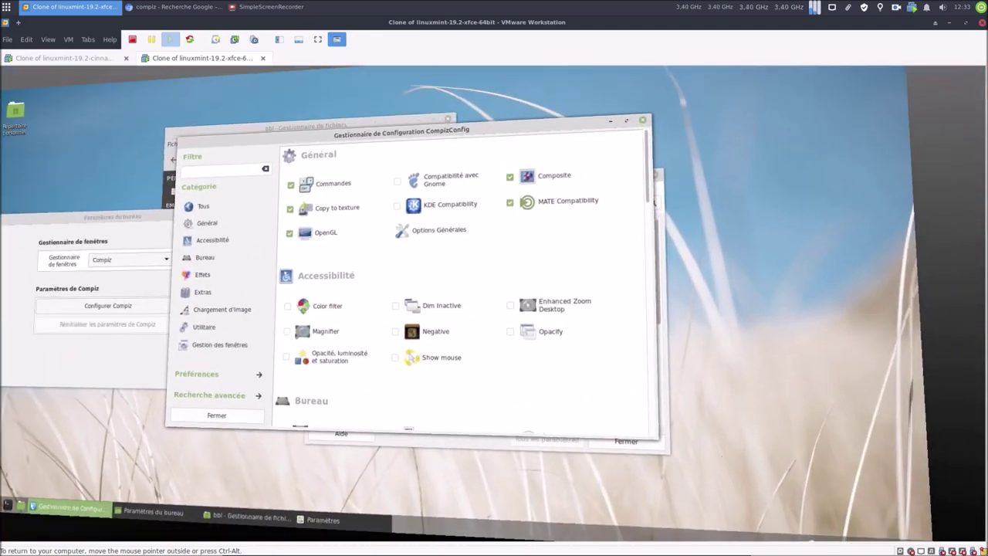
{"action": "key", "text": "ctrl+alt+Left"}
{"action": "key", "text": "ctrl+alt+Right"}
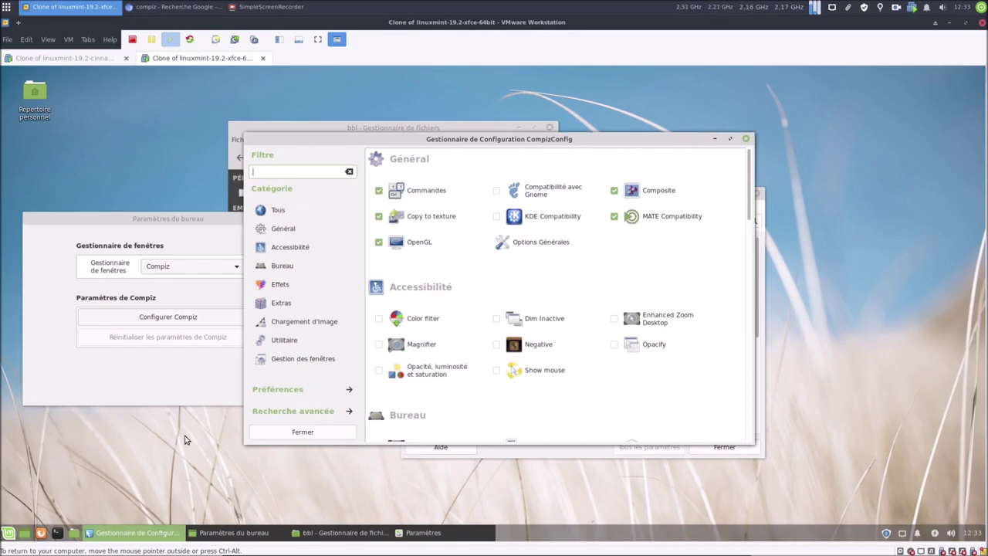
{"action": "key", "text": "ctrl+alt+Right"}
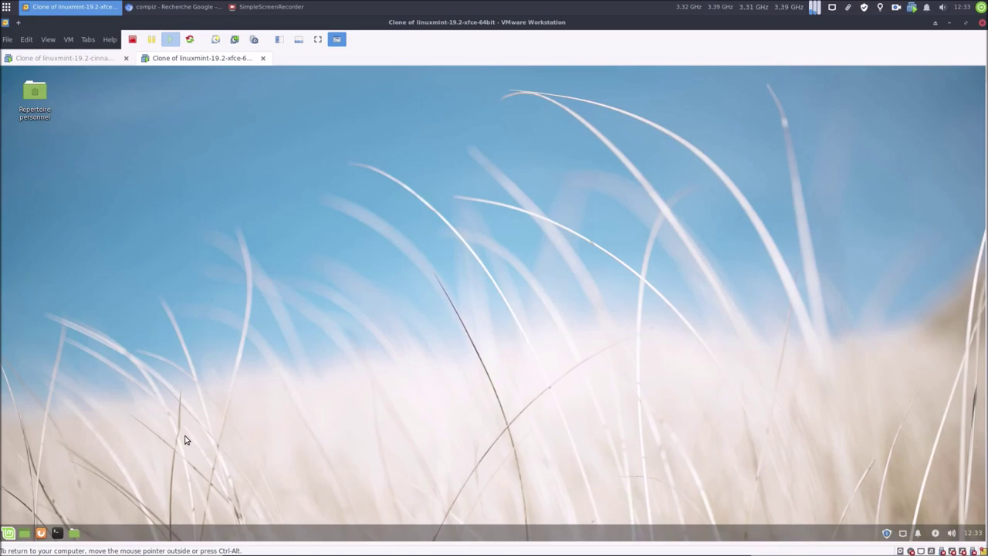
{"action": "key", "text": "ctrl+alt+Left"}
{"action": "key", "text": "ctrl+alt+Left"}
{"action": "key", "text": "ctrl+alt+Right"}
{"action": "key", "text": "ctrl+alt+Left"}
{"action": "key", "text": "ctrl+alt+Right"}
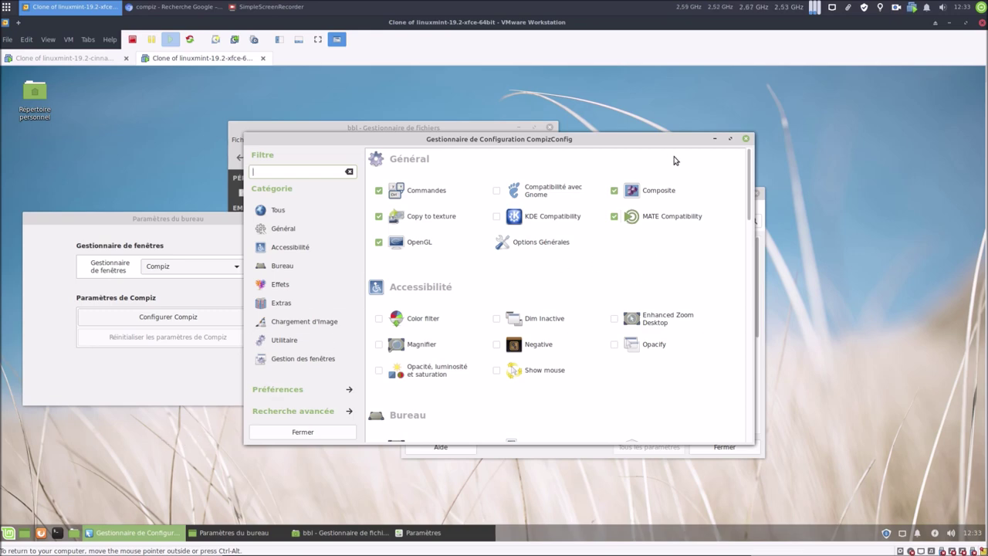
Step: Move the CompizConfig window slightly down, and switch the window manager back to Xfwm4 + composition
{"action": "left_click_drag", "start_coordinate": [665, 147], "coordinate": [672, 176]}
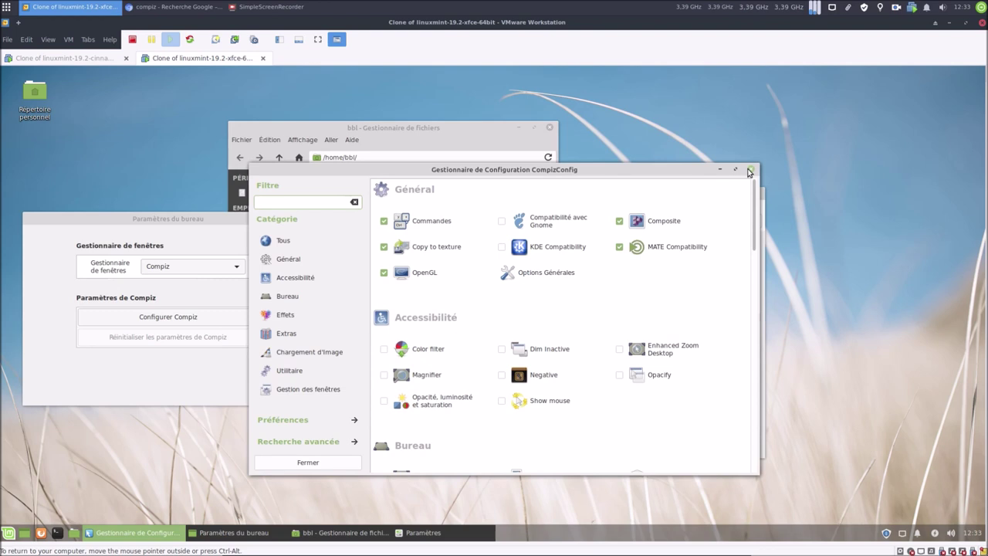
{"action": "left_click", "coordinate": [209, 270]}
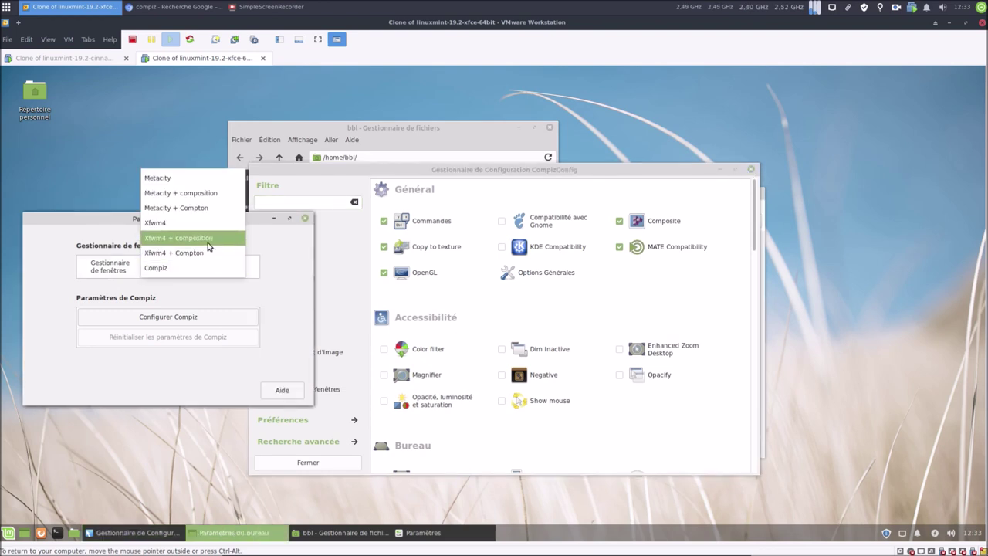
{"action": "left_click", "coordinate": [208, 242]}
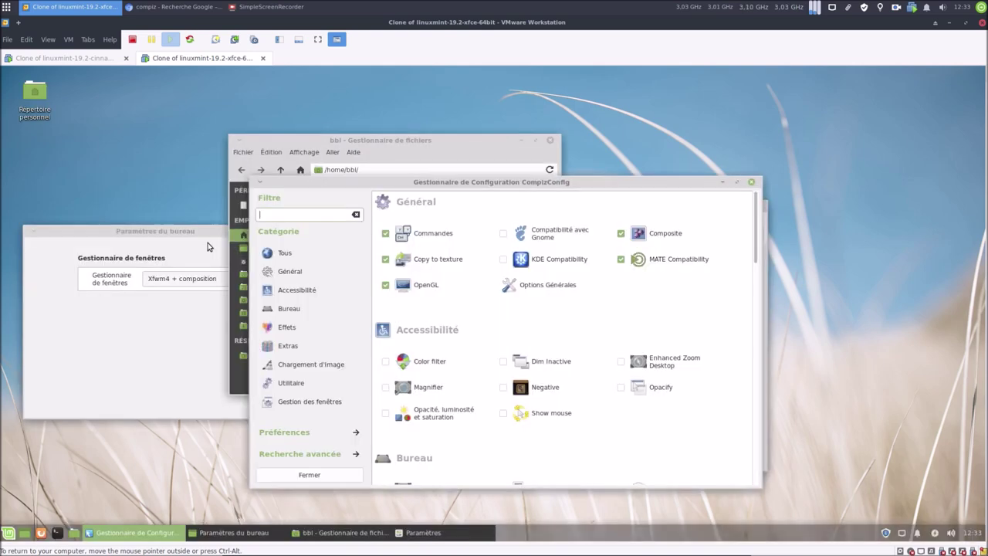
Step: Close the CompizConfig, file manager, Paramètres and Paramètres du bureau windows
{"action": "left_click", "coordinate": [751, 183]}
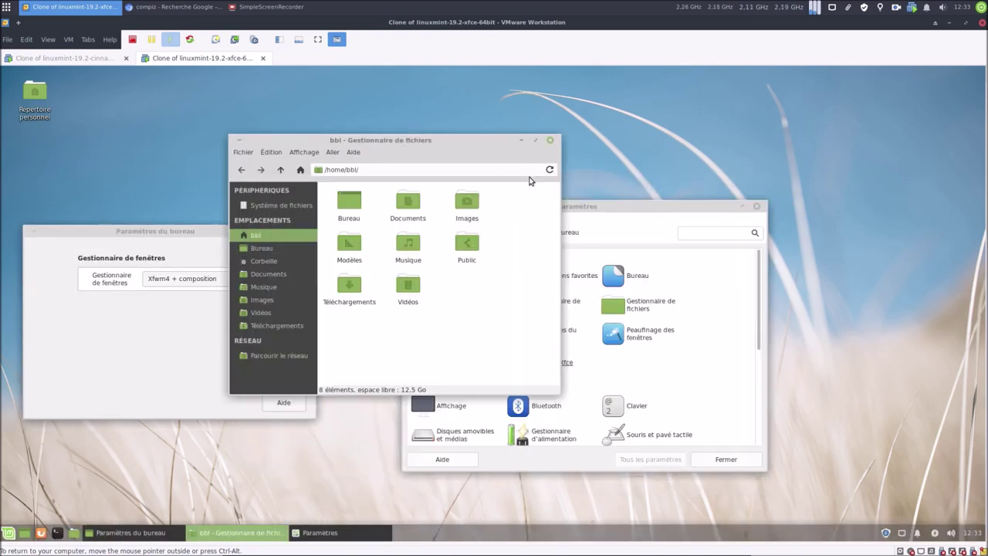
{"action": "left_click", "coordinate": [551, 142]}
{"action": "left_click", "coordinate": [760, 206]}
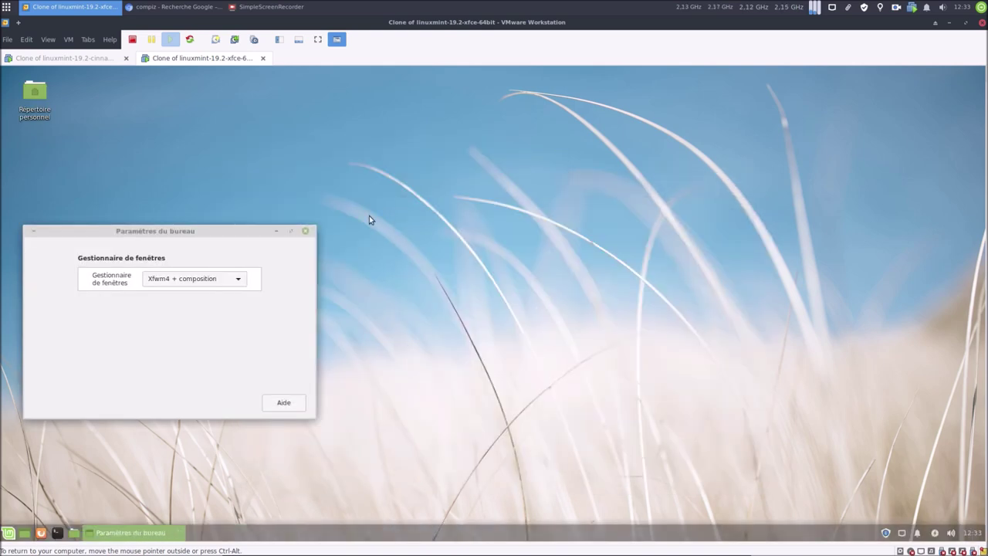
{"action": "left_click", "coordinate": [306, 232]}
Step: Switch to the Linux Mint Cinnamon virtual machine, open Paramètres système, and reposition its window
{"action": "left_click", "coordinate": [75, 58]}
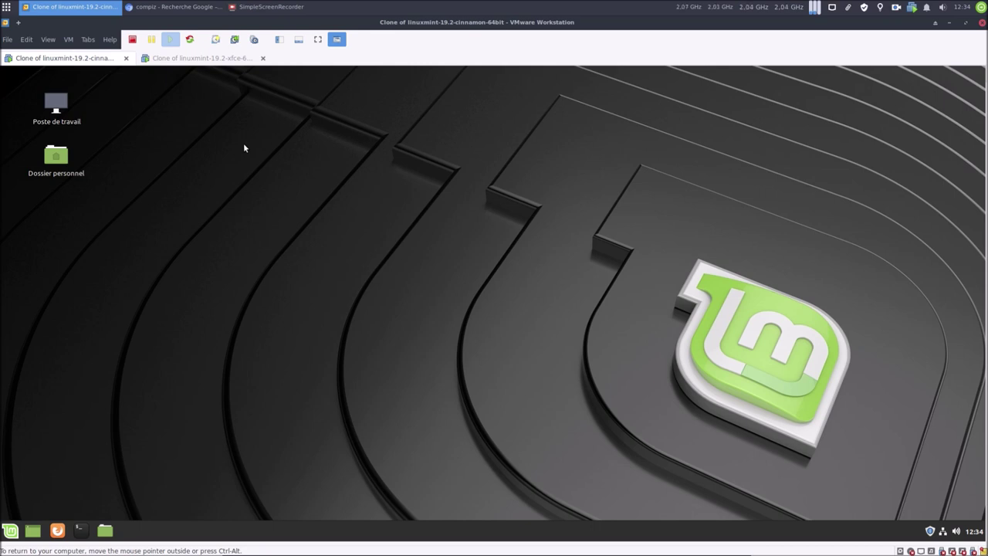
{"action": "left_click", "coordinate": [10, 530]}
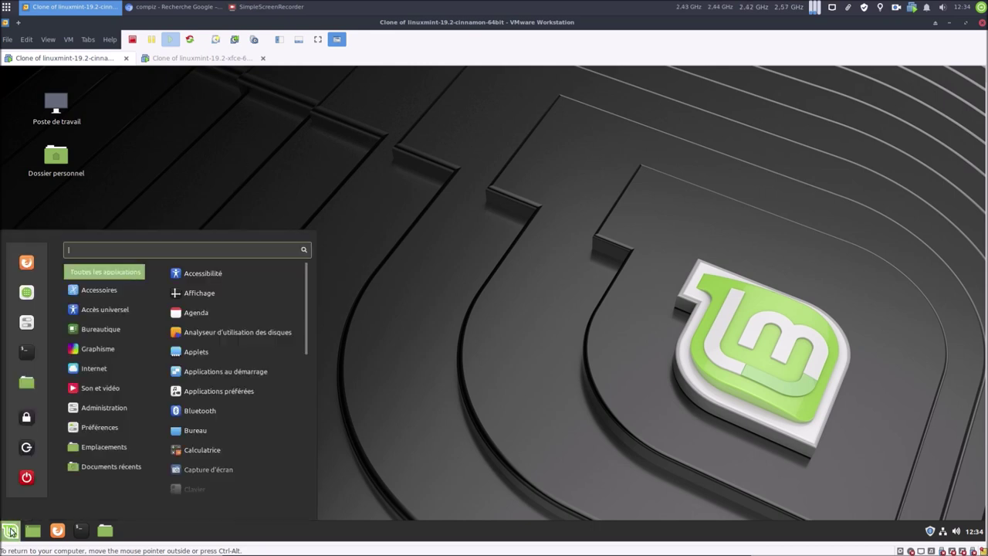
{"action": "left_click", "coordinate": [27, 322]}
{"action": "left_click_drag", "start_coordinate": [481, 149], "coordinate": [456, 144]}
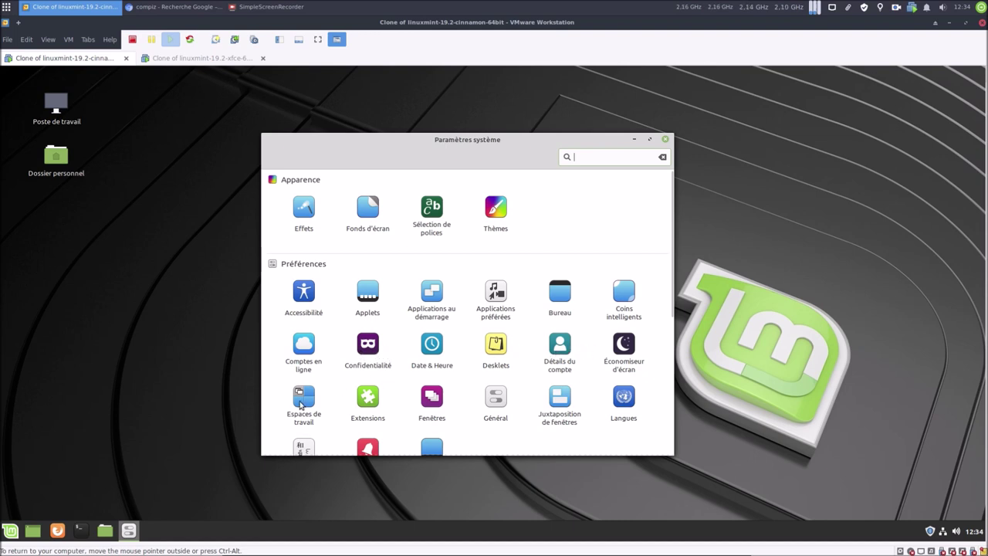
Step: Open the downloadable Cinnamon extensions in Paramètres système and refresh the outdated cache
{"action": "left_click", "coordinate": [368, 401]}
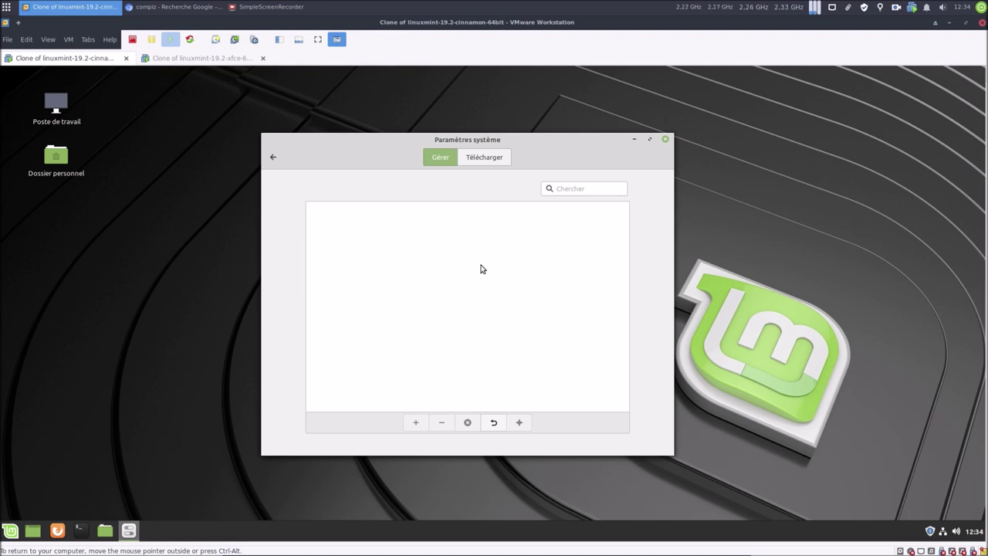
{"action": "left_click", "coordinate": [485, 158]}
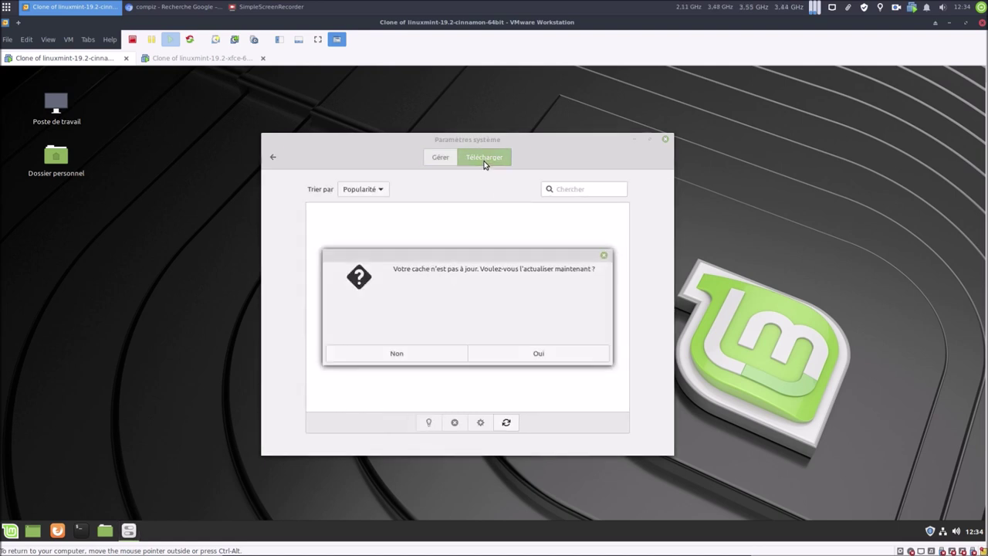
{"action": "left_click", "coordinate": [522, 357]}
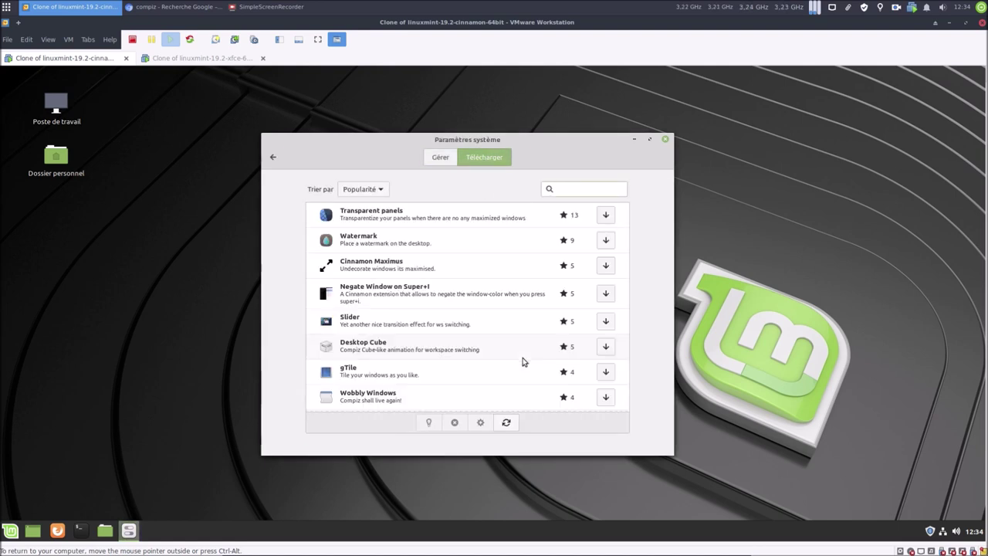
Step: Reopen the Extensions page from the settings overview and browse the downloadable extensions
{"action": "left_click", "coordinate": [274, 159]}
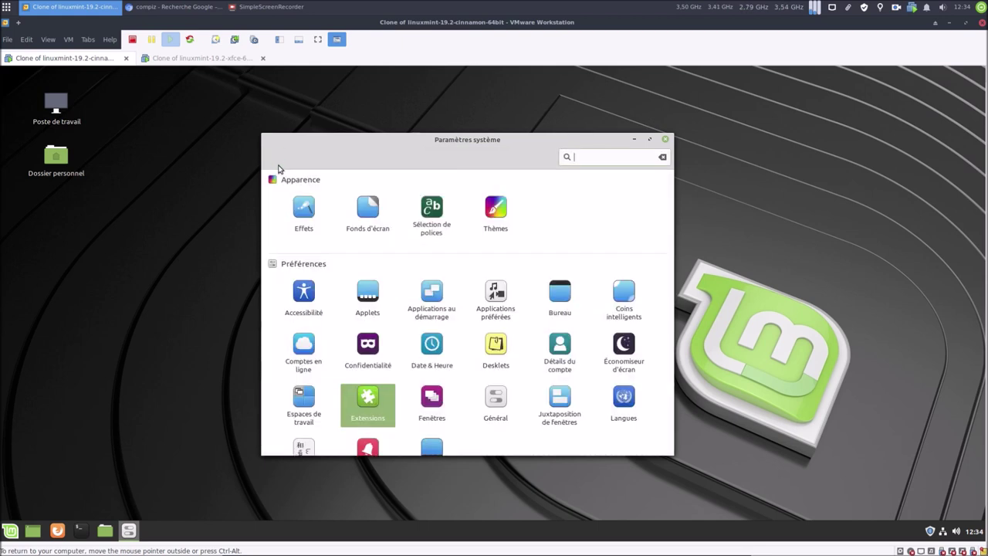
{"action": "left_click", "coordinate": [361, 407]}
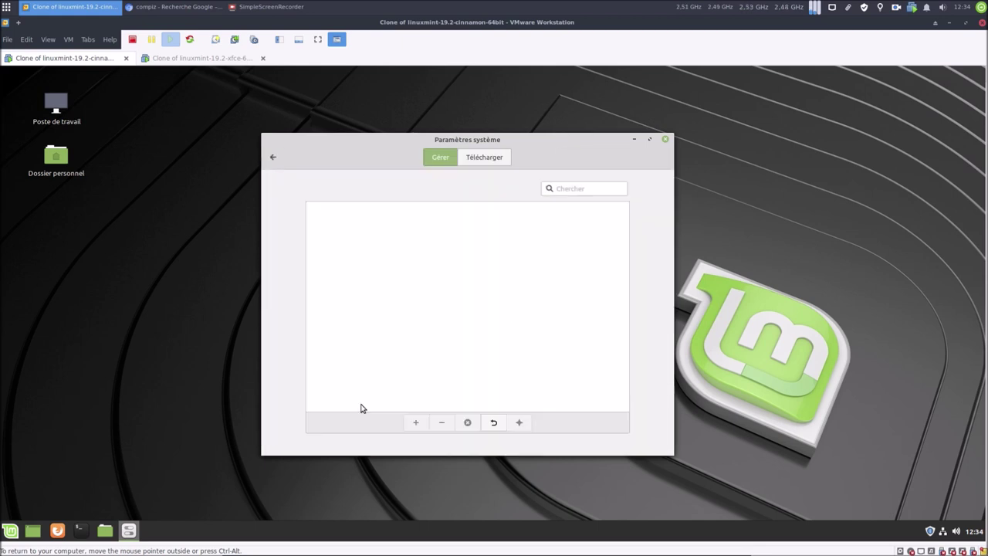
{"action": "left_click", "coordinate": [502, 157]}
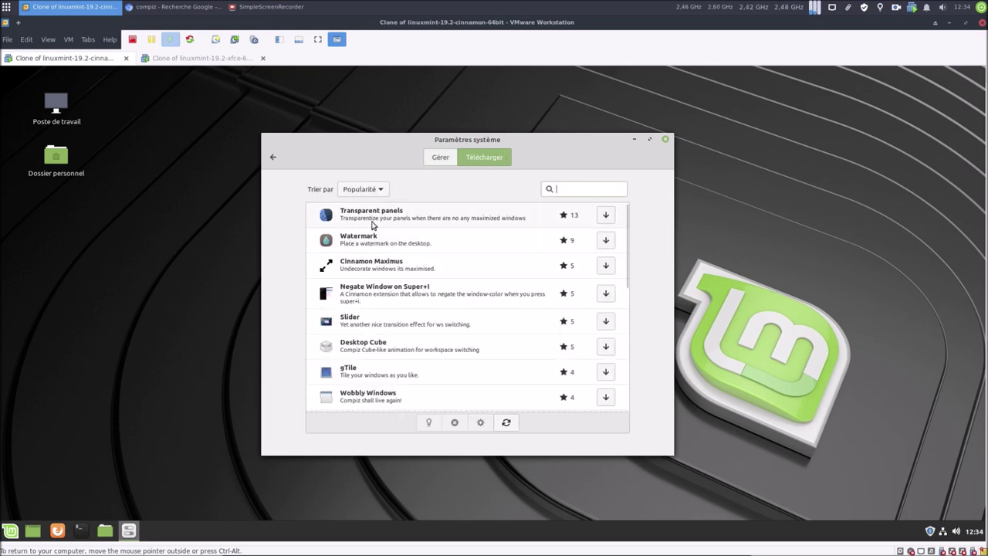
{"action": "scroll", "coordinate": [369, 263], "scroll_direction": "down", "scroll_amount": 1}
{"action": "scroll", "coordinate": [369, 266], "scroll_direction": "down", "scroll_amount": 2}
{"action": "scroll", "coordinate": [369, 266], "scroll_direction": "down", "scroll_amount": 5}
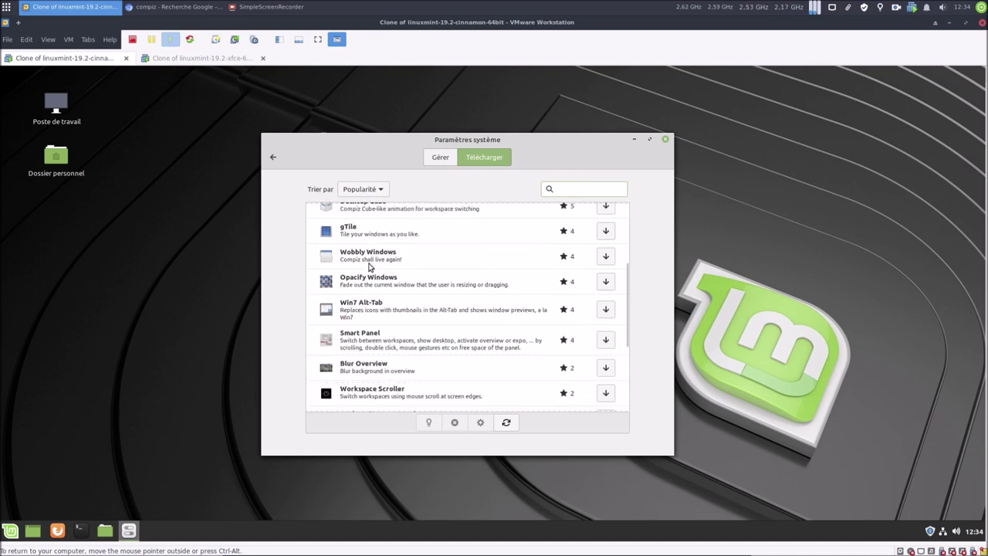
{"action": "scroll", "coordinate": [369, 266], "scroll_direction": "down", "scroll_amount": 2}
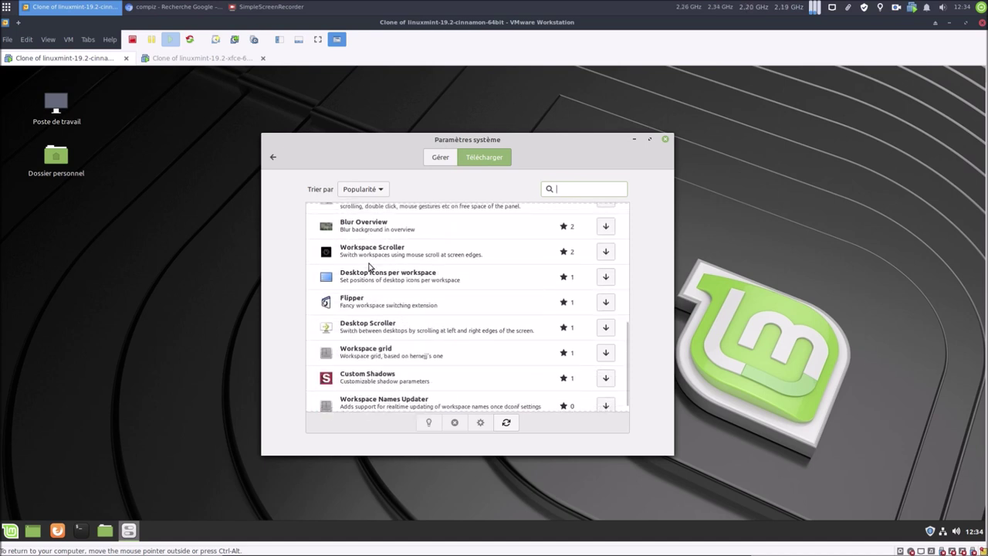
{"action": "scroll", "coordinate": [369, 266], "scroll_direction": "up", "scroll_amount": 8}
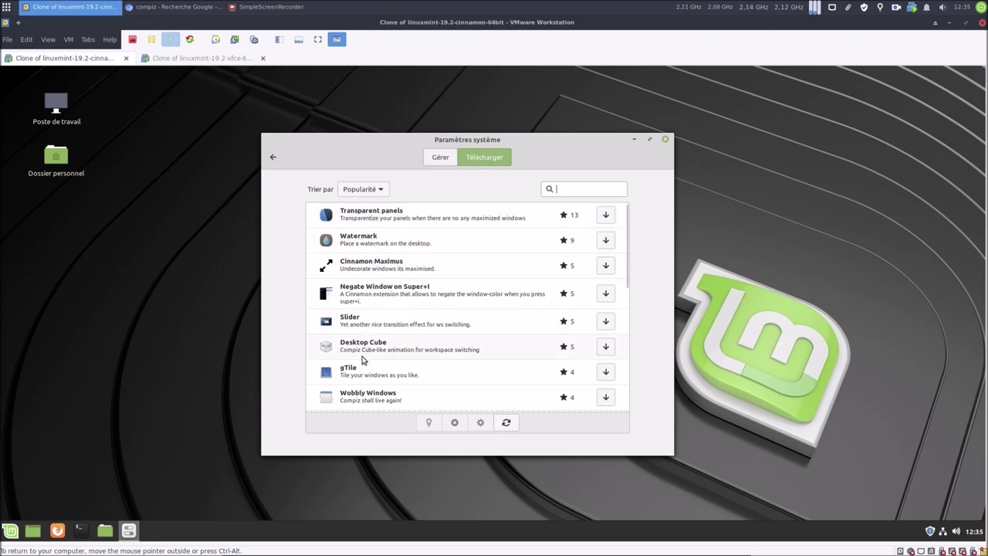
Step: Find the Wobbly Windows extension in the downloadable extensions list and install it
{"action": "scroll", "coordinate": [364, 368], "scroll_direction": "down", "scroll_amount": 1}
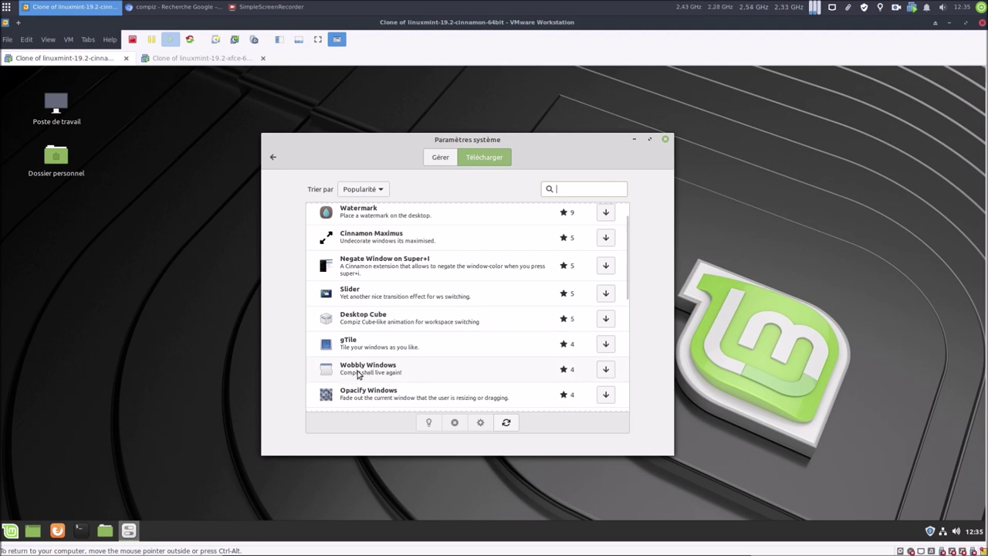
{"action": "left_click", "coordinate": [358, 375]}
{"action": "left_click", "coordinate": [606, 369]}
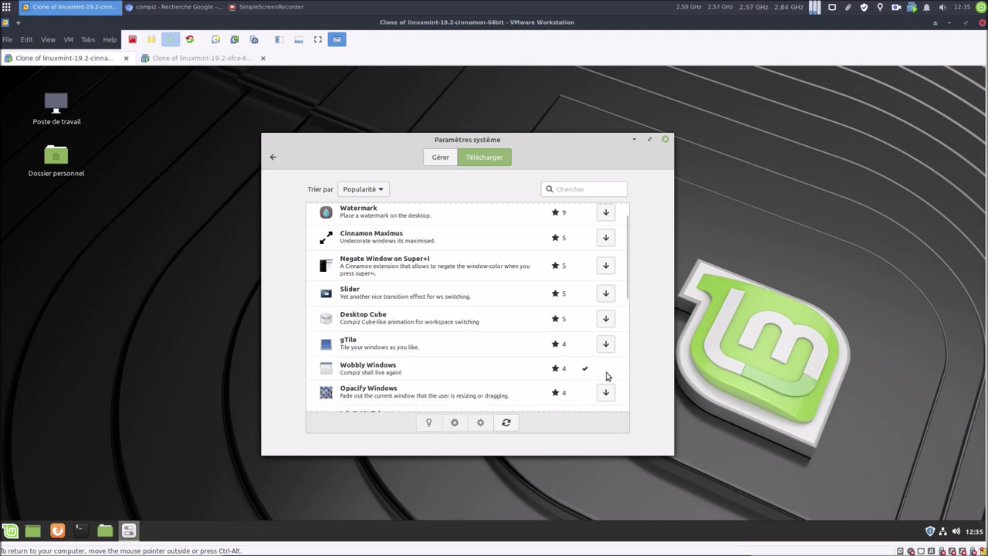
Step: Try to enable the installed Wobbly Windows extension, moving the Paramètres système window to test the effect
{"action": "left_click", "coordinate": [439, 164]}
{"action": "left_click", "coordinate": [458, 215]}
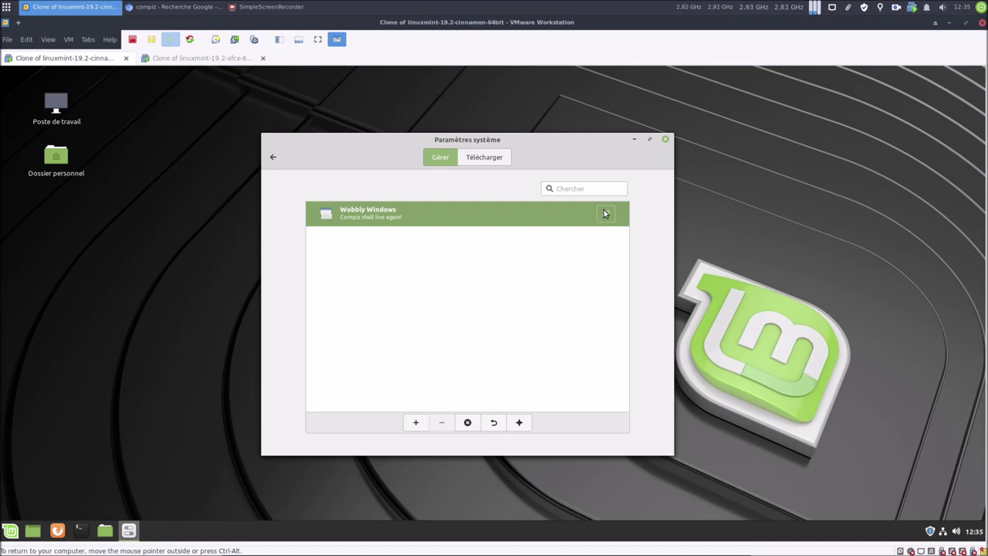
{"action": "mouse_move", "coordinate": [389, 142]}
{"action": "left_mouse_down"}
{"action": "mouse_move", "coordinate": [379, 177]}
{"action": "mouse_move", "coordinate": [404, 143]}
{"action": "left_mouse_up"}
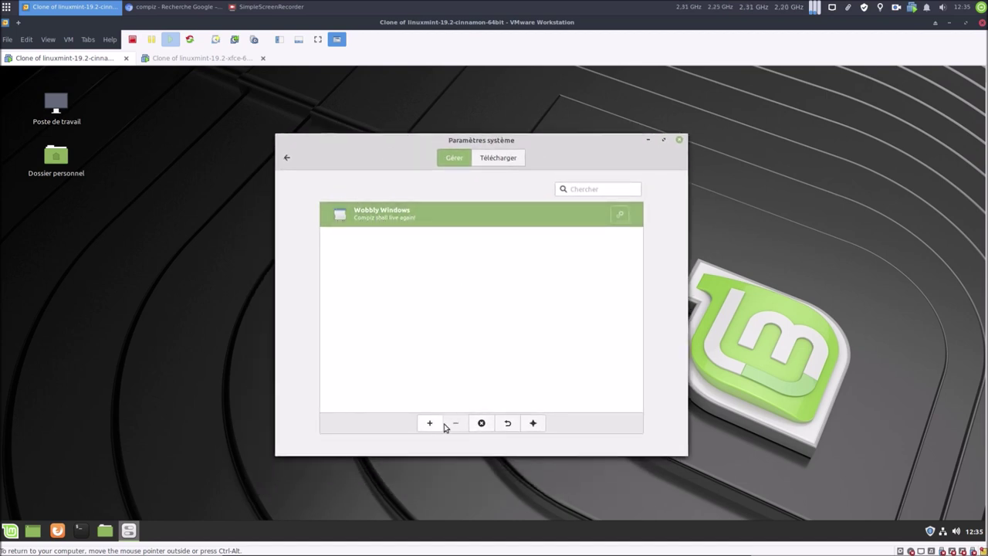
{"action": "left_click", "coordinate": [491, 162]}
{"action": "left_click", "coordinate": [453, 160]}
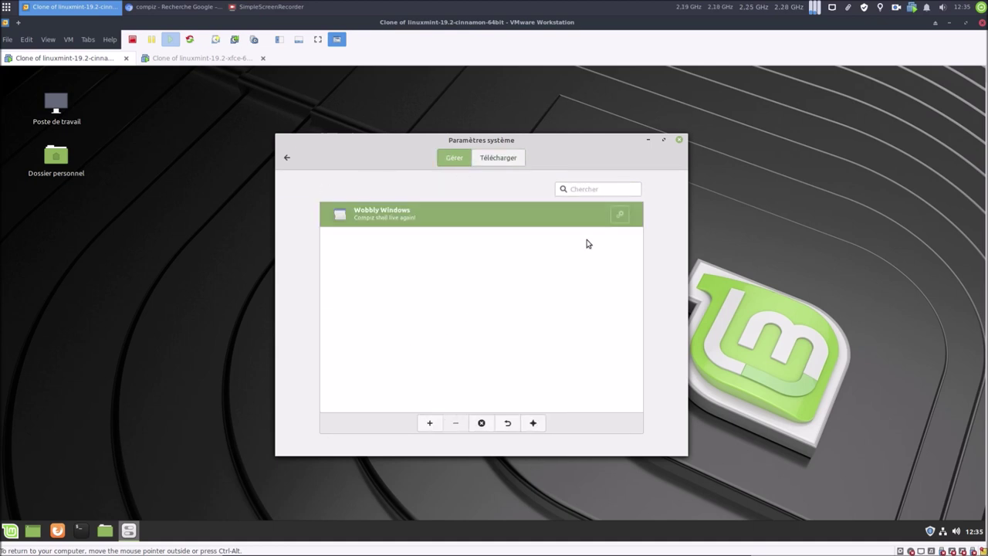
{"action": "left_click", "coordinate": [430, 424]}
{"action": "left_click", "coordinate": [518, 354]}
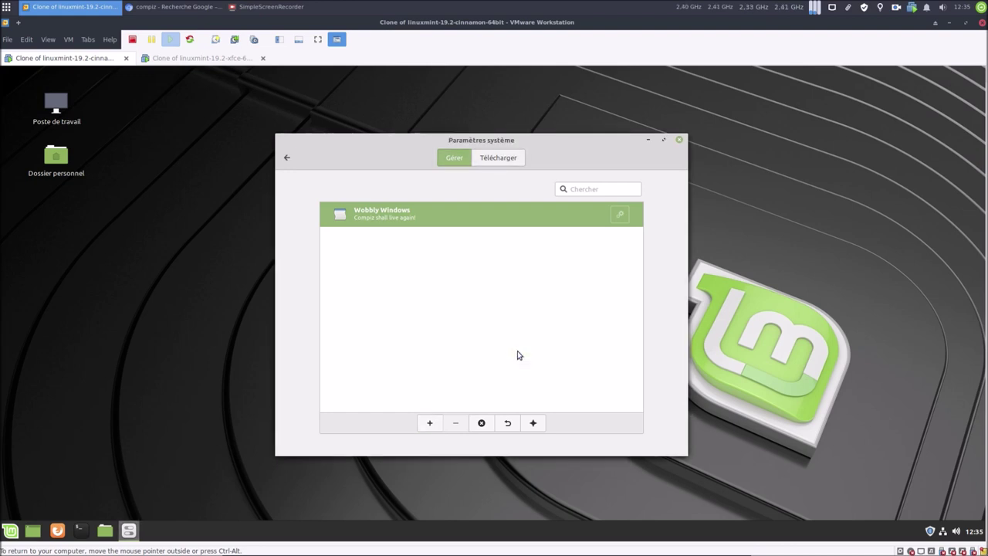
{"action": "left_click_drag", "start_coordinate": [408, 141], "coordinate": [435, 154]}
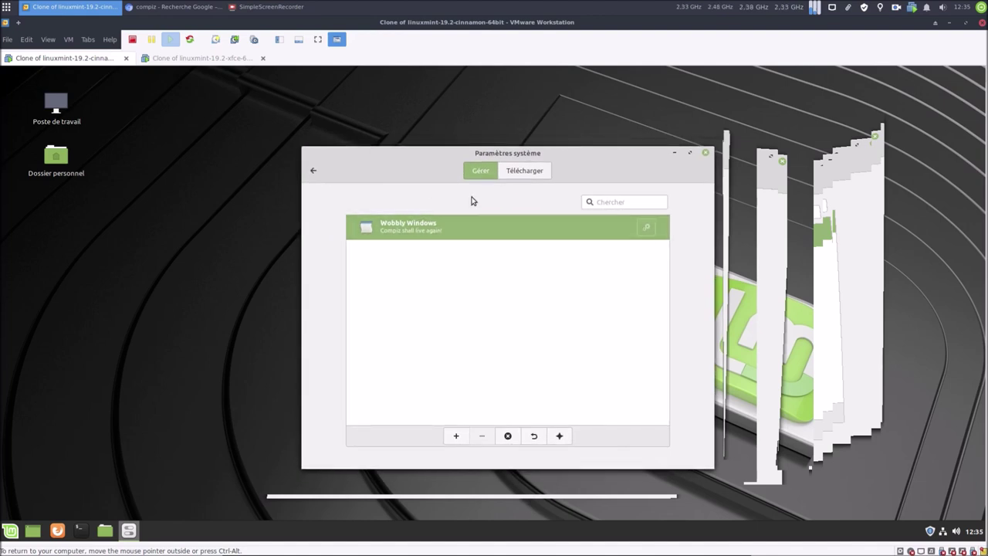
Step: Download the Desktop Cube extension and enable it among the installed extensions
{"action": "left_click", "coordinate": [515, 176]}
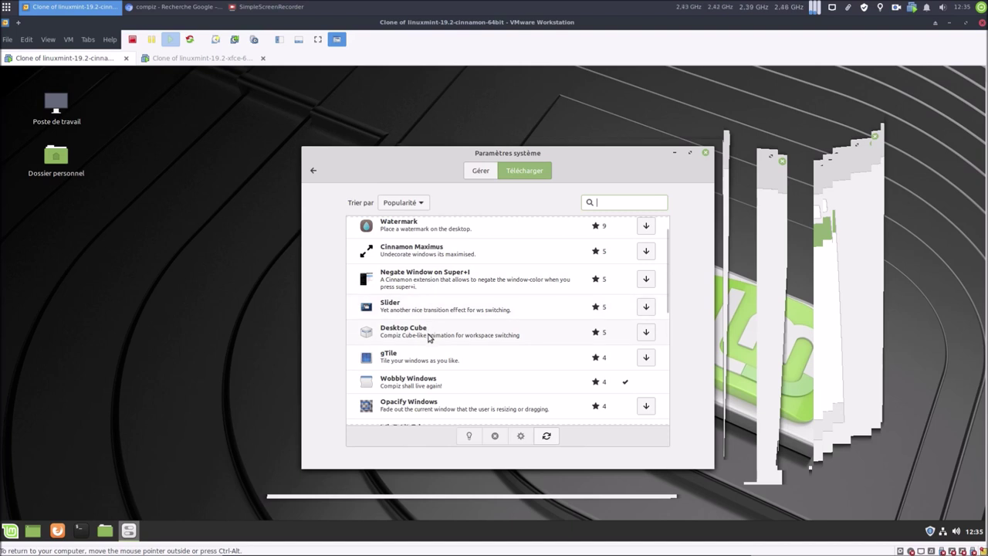
{"action": "left_click", "coordinate": [646, 331]}
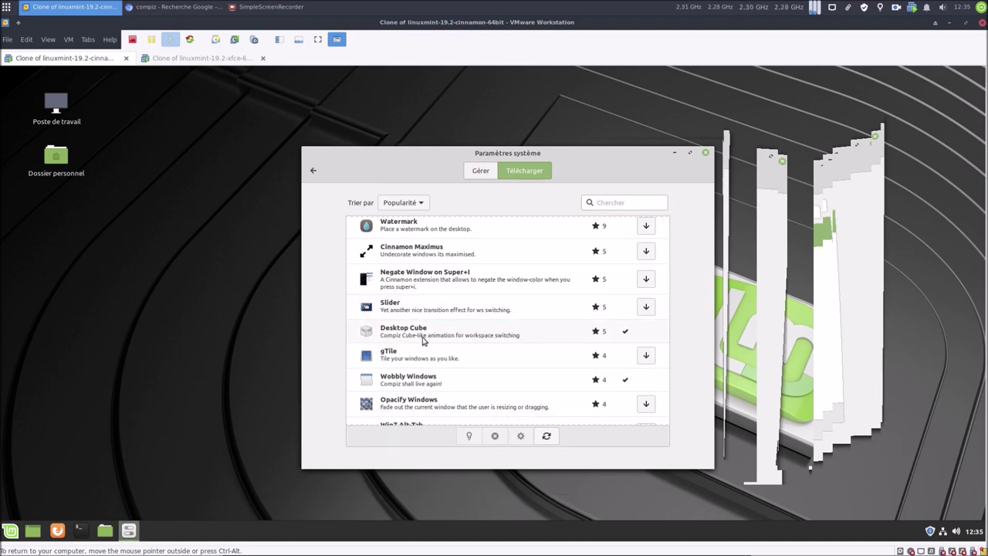
{"action": "left_click", "coordinate": [481, 170]}
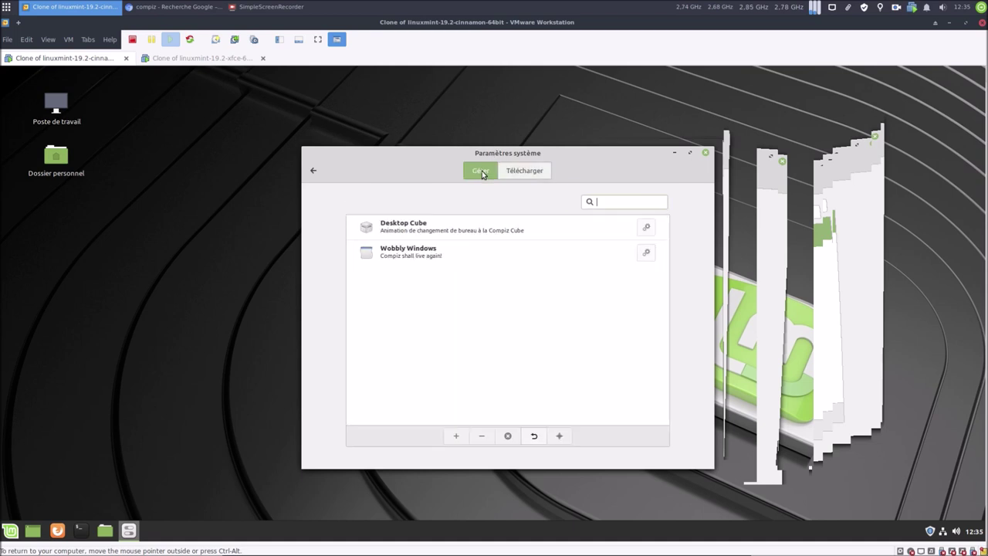
{"action": "left_click", "coordinate": [450, 230]}
{"action": "left_click", "coordinate": [455, 435]}
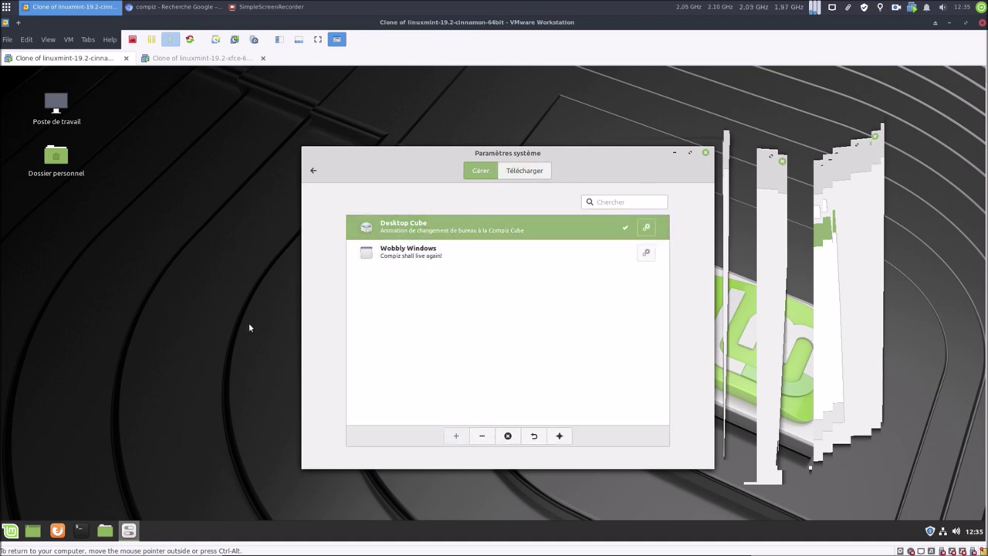
Step: Open the Desktop Cube extension's settings and check the desktop's context menu for options
{"action": "left_click", "coordinate": [647, 229]}
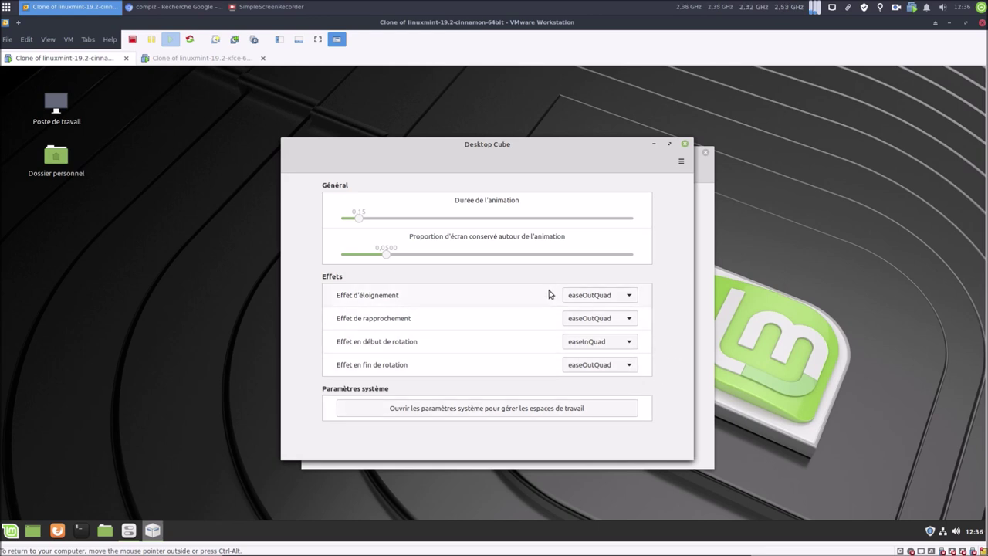
{"action": "left_click", "coordinate": [216, 360]}
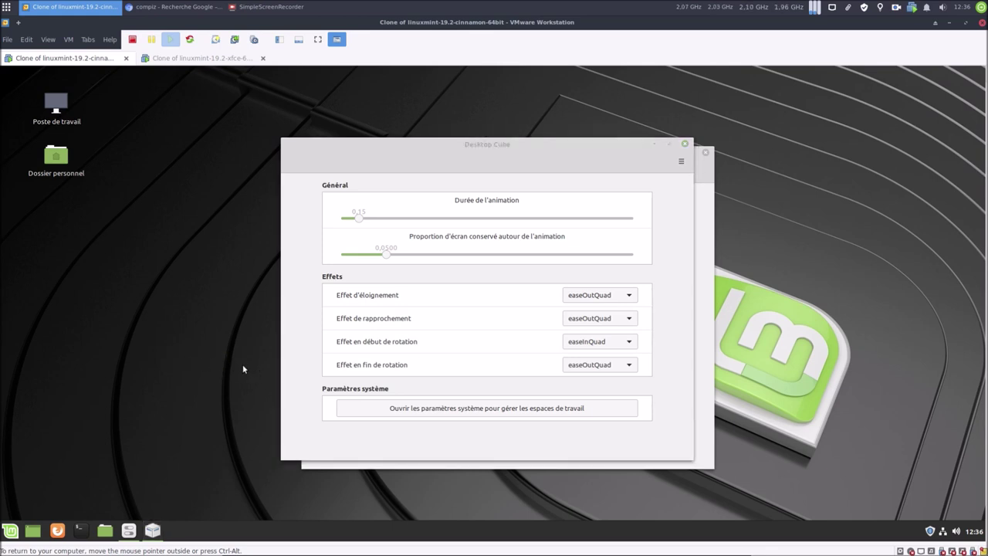
{"action": "right_click", "coordinate": [179, 318]}
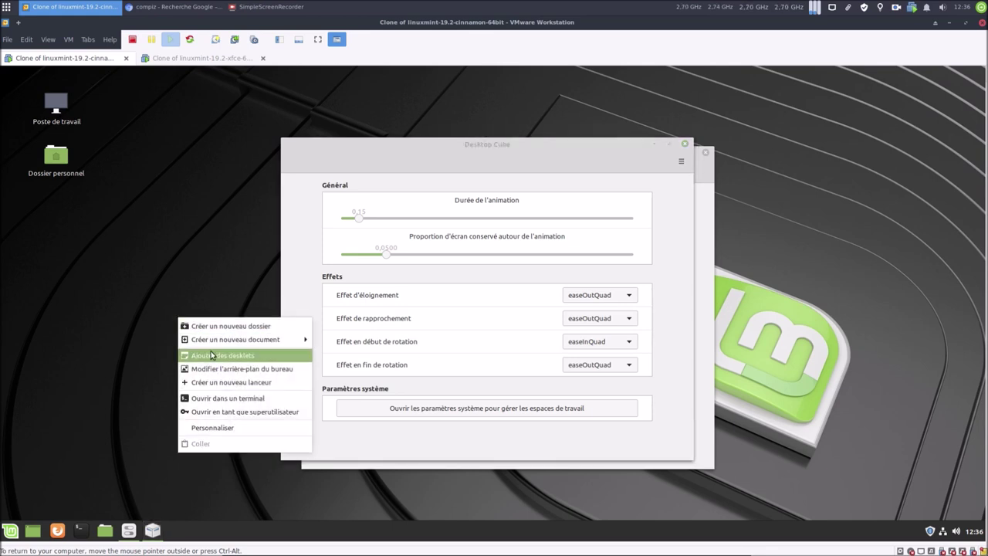
{"action": "left_click", "coordinate": [65, 322]}
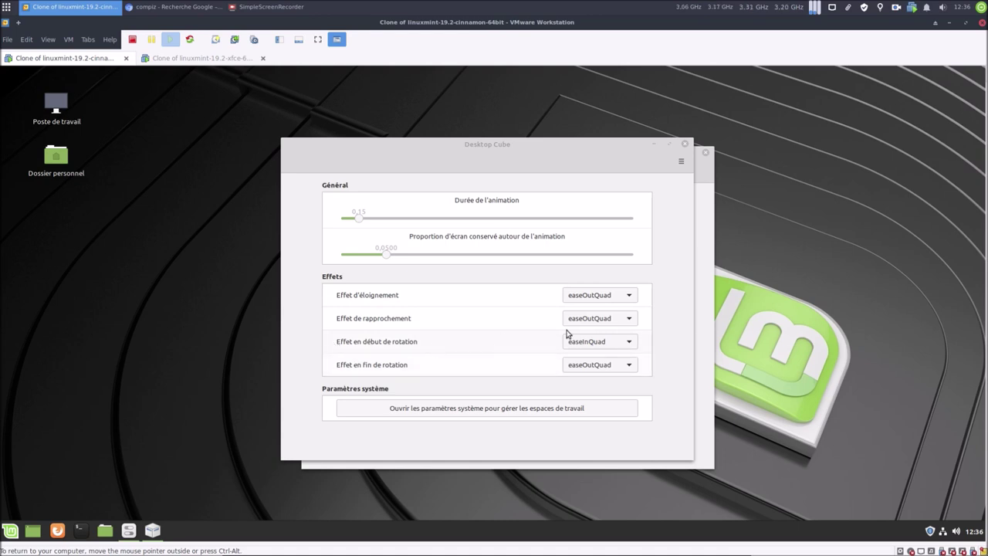
Step: Open the workspace settings from Desktop Cube and toggle the Expo grid view off and back on in the miscellaneous options
{"action": "left_click", "coordinate": [532, 413]}
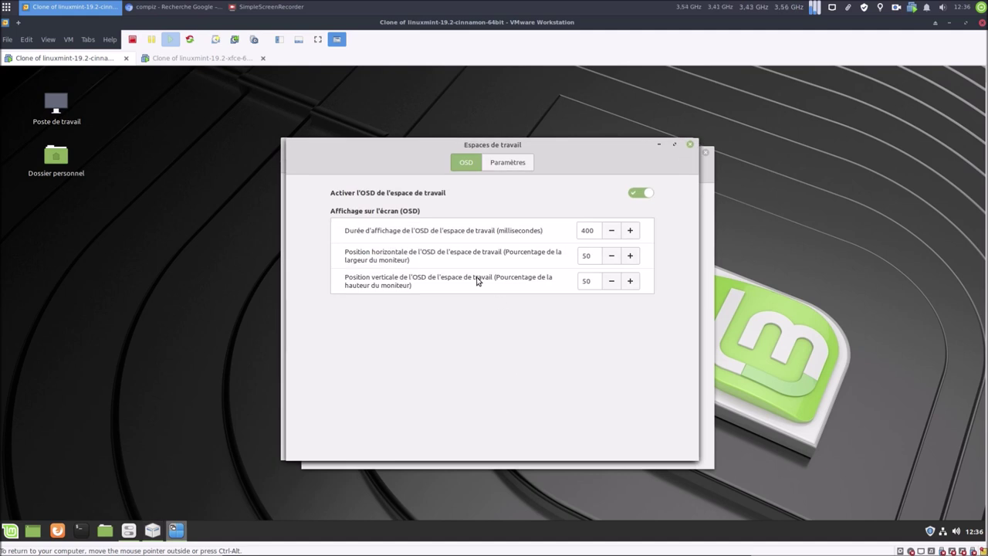
{"action": "left_click", "coordinate": [500, 165]}
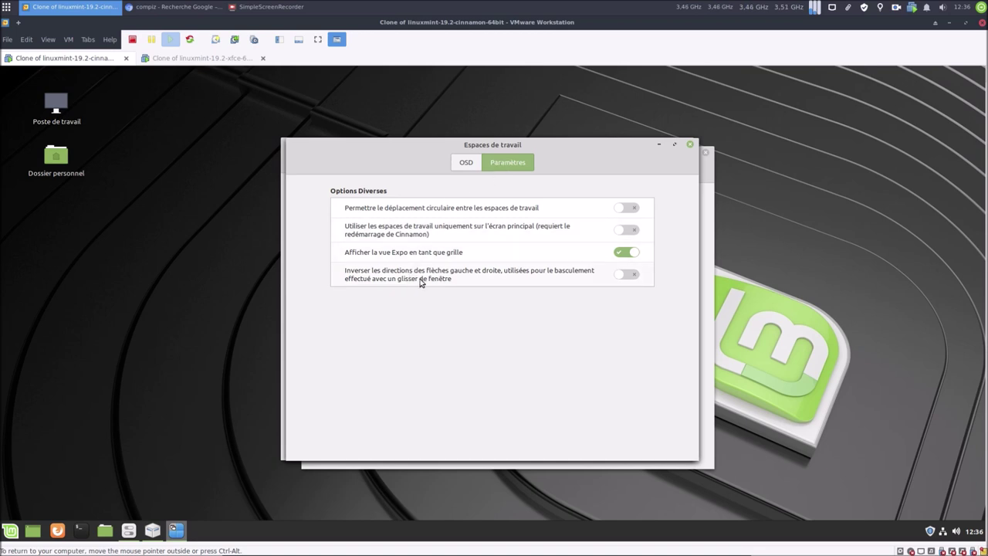
{"action": "left_click", "coordinate": [617, 254]}
{"action": "left_click", "coordinate": [626, 254]}
Step: Switch back and forth through the workspaces to test the cube animation, and move the Espaces de travail window off the Desktop Cube settings
{"action": "key", "text": "ctrl+alt+Right"}
{"action": "key", "text": "ctrl+alt+Left"}
{"action": "key", "text": "ctrl+alt+Right"}
{"action": "key", "text": "ctrl+alt+Right"}
{"action": "key", "text": "ctrl+alt+Right"}
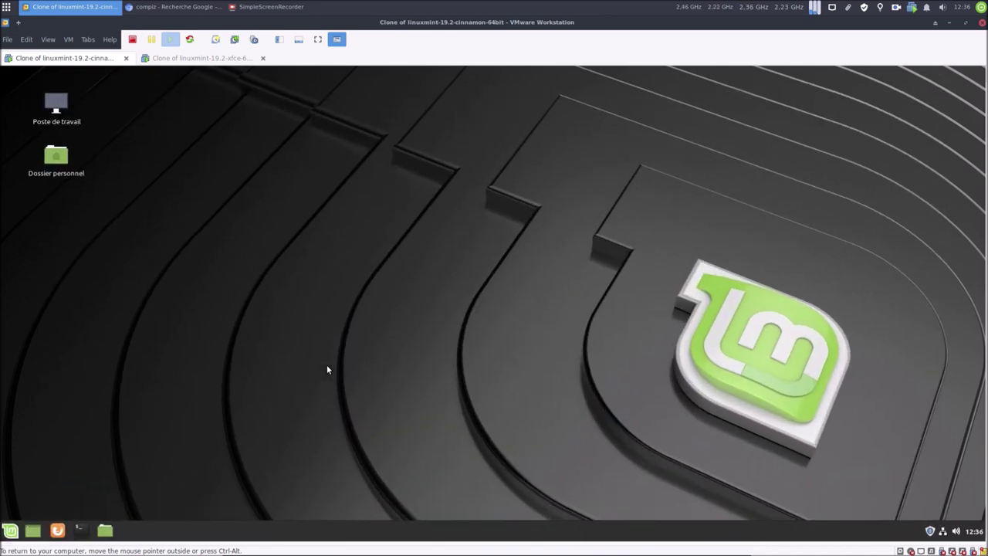
{"action": "key", "text": "ctrl+alt+Left"}
{"action": "key", "text": "ctrl+alt+Left"}
{"action": "key", "text": "ctrl+alt+Left"}
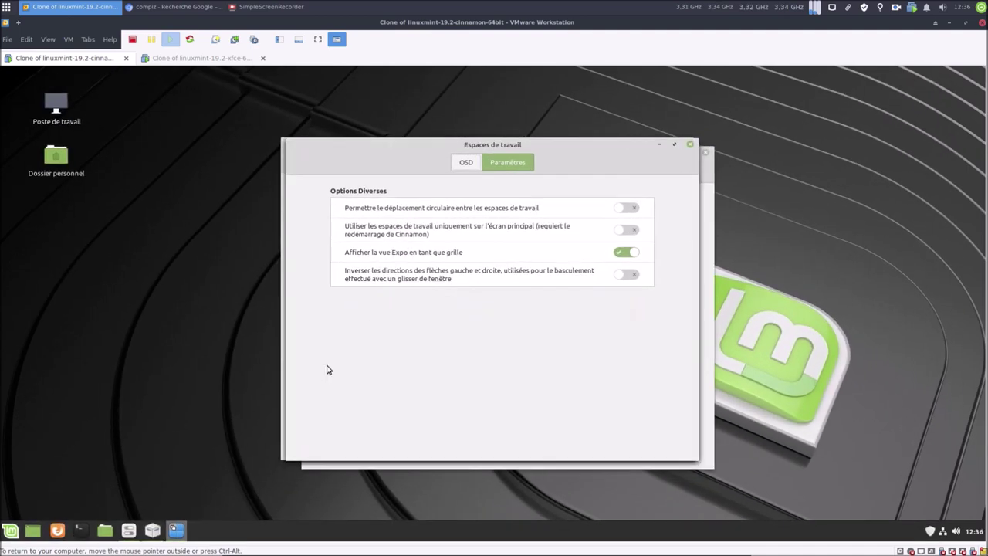
{"action": "left_click_drag", "start_coordinate": [412, 153], "coordinate": [260, 189]}
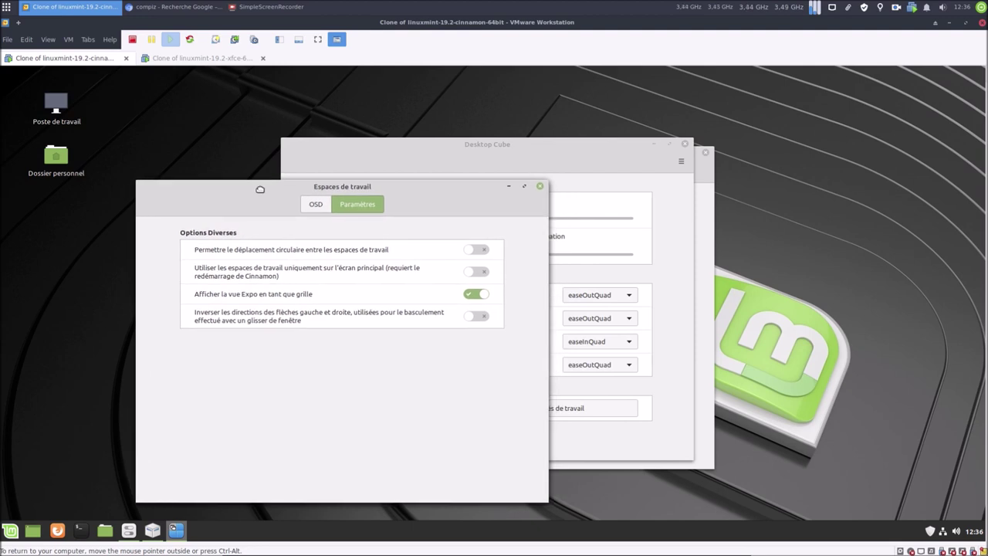